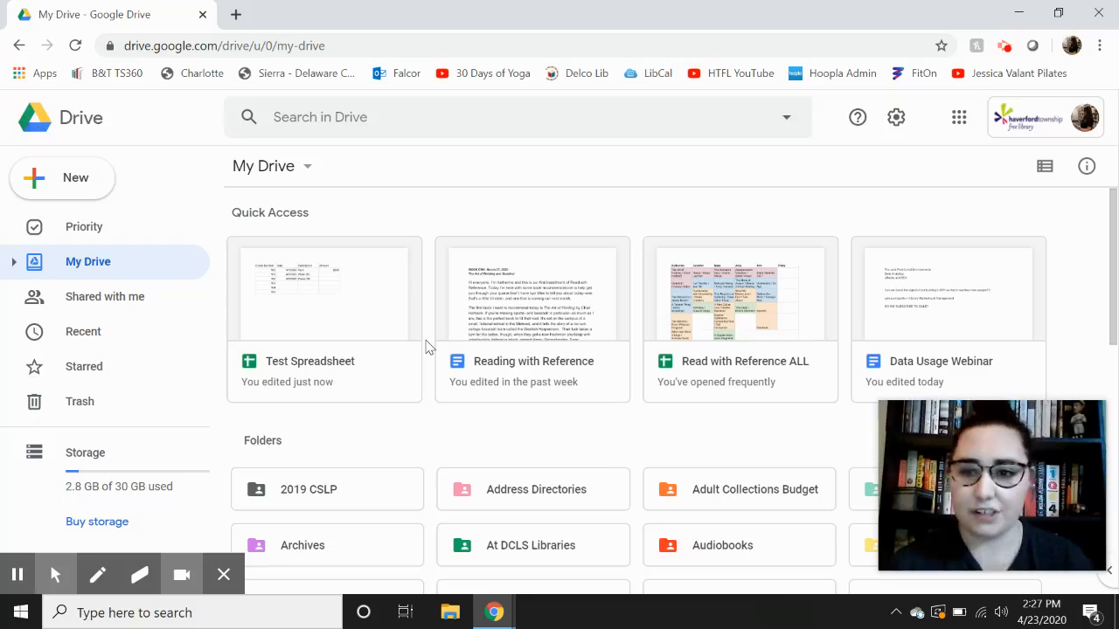
Browse the folders and files in My Drive and open Test Spreadsheet from Quick Access.
{"action": "scroll", "coordinate": [591, 429], "scroll_direction": "down", "scroll_amount": 3}
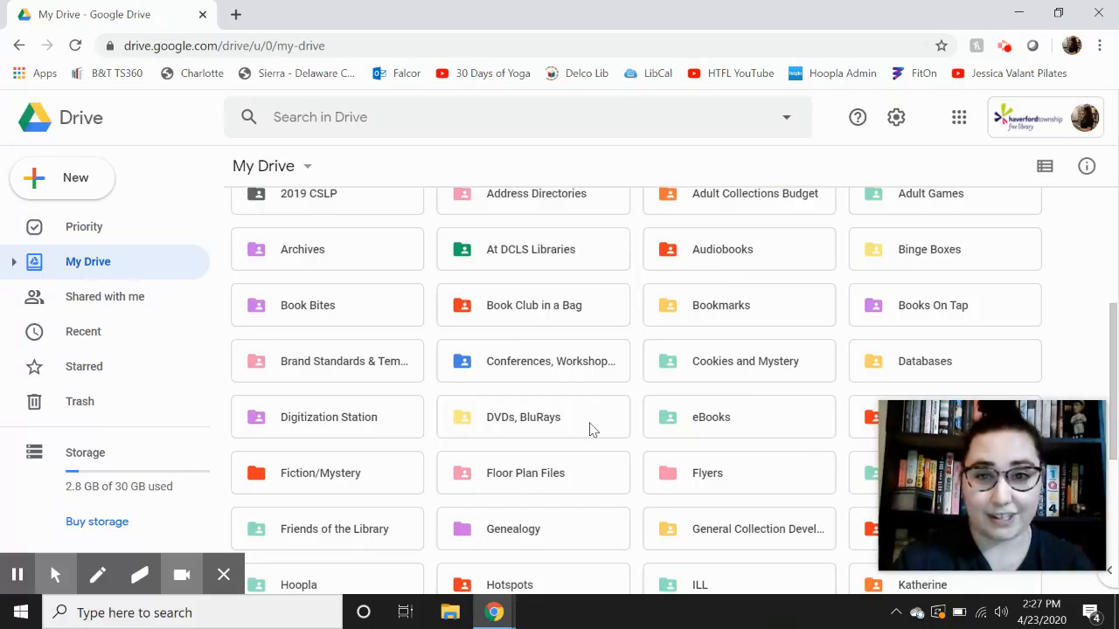
{"action": "scroll", "coordinate": [591, 429], "scroll_direction": "up", "scroll_amount": 3}
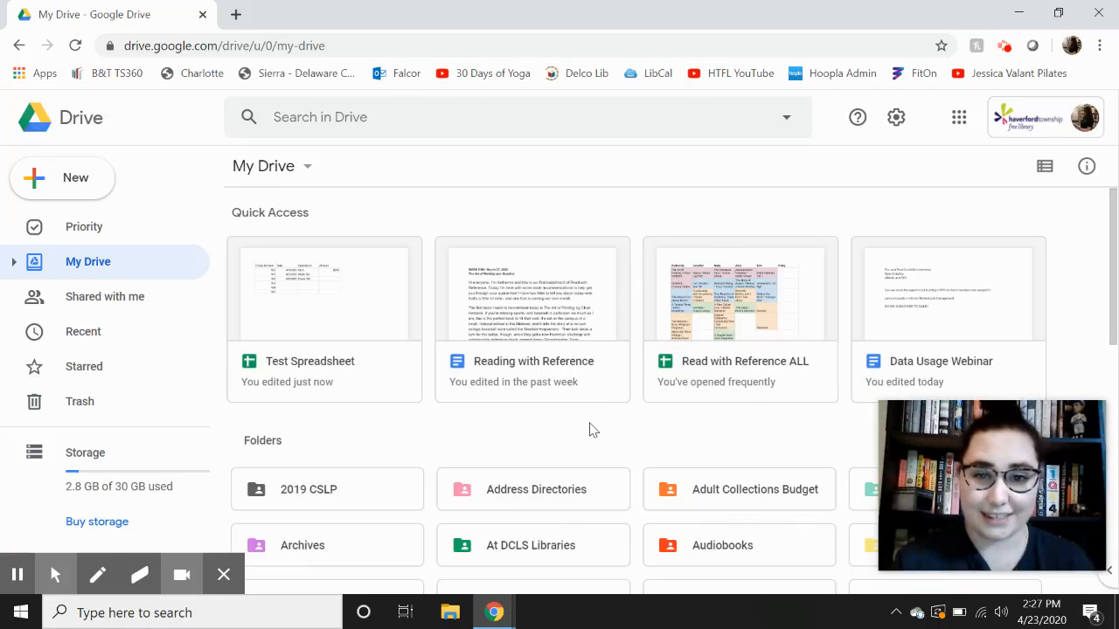
{"action": "scroll", "coordinate": [591, 429], "scroll_direction": "down", "scroll_amount": 5}
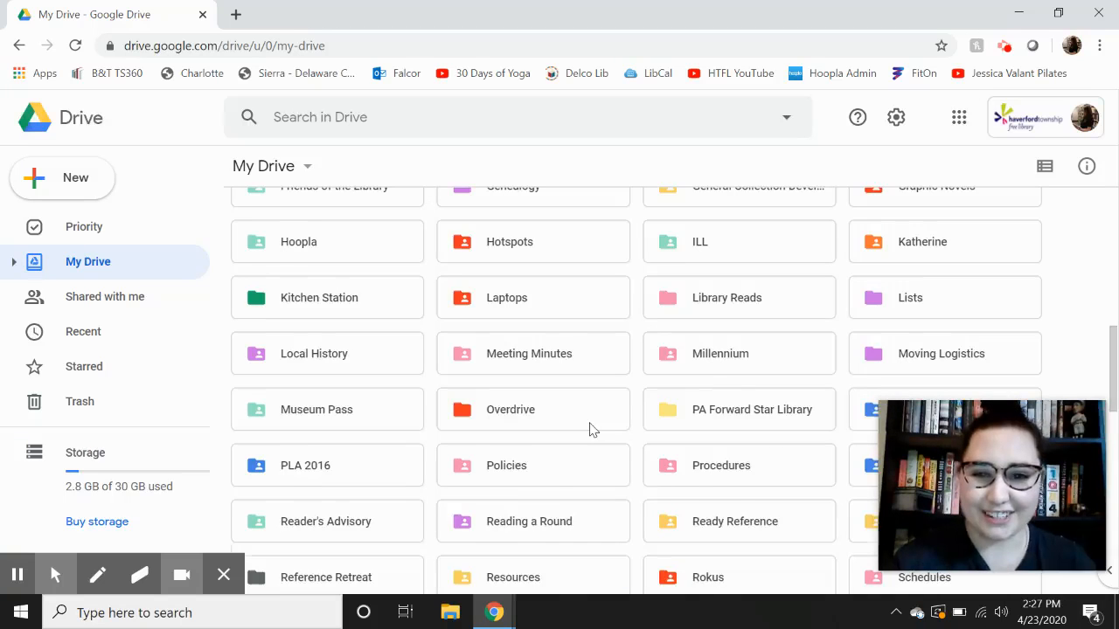
{"action": "scroll", "coordinate": [590, 429], "scroll_direction": "down", "scroll_amount": 6}
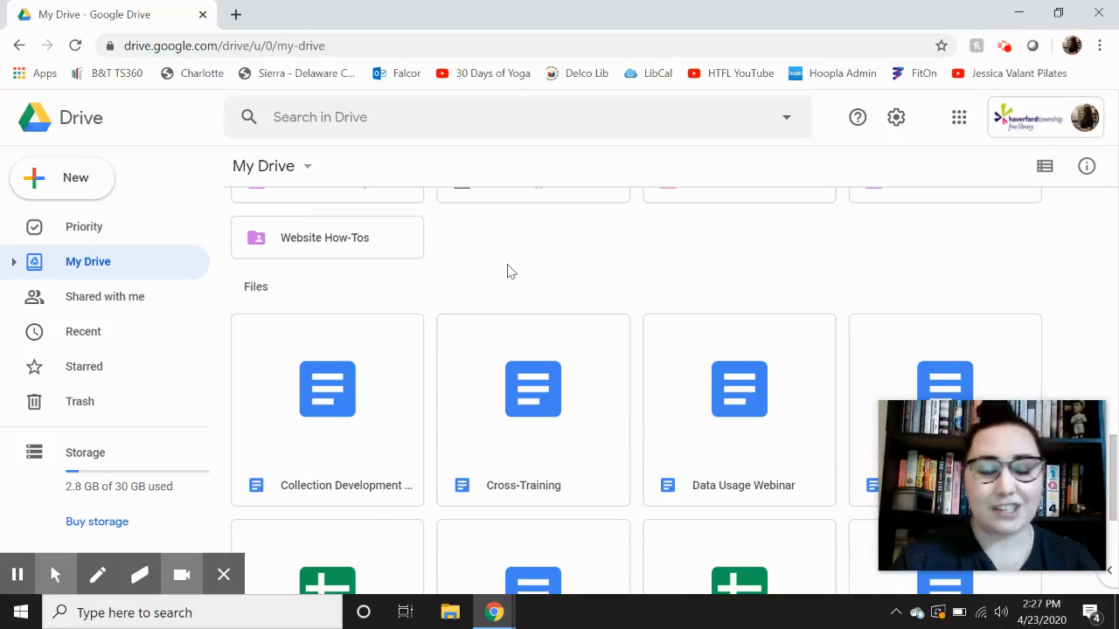
{"action": "scroll", "coordinate": [542, 281], "scroll_direction": "down", "scroll_amount": 3}
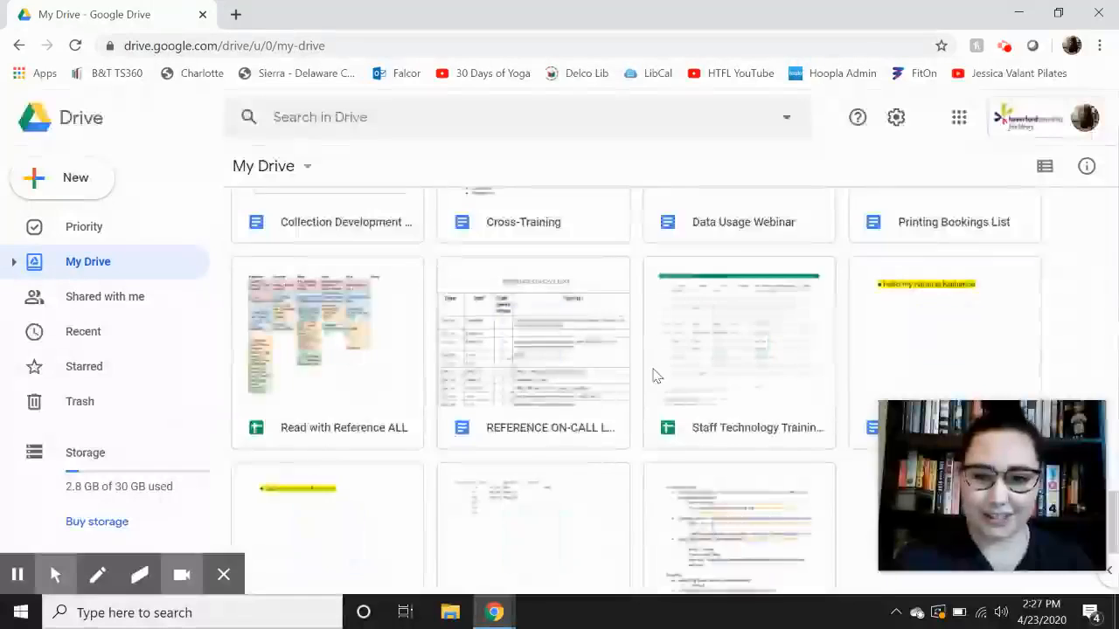
{"action": "scroll", "coordinate": [655, 375], "scroll_direction": "up", "scroll_amount": 10}
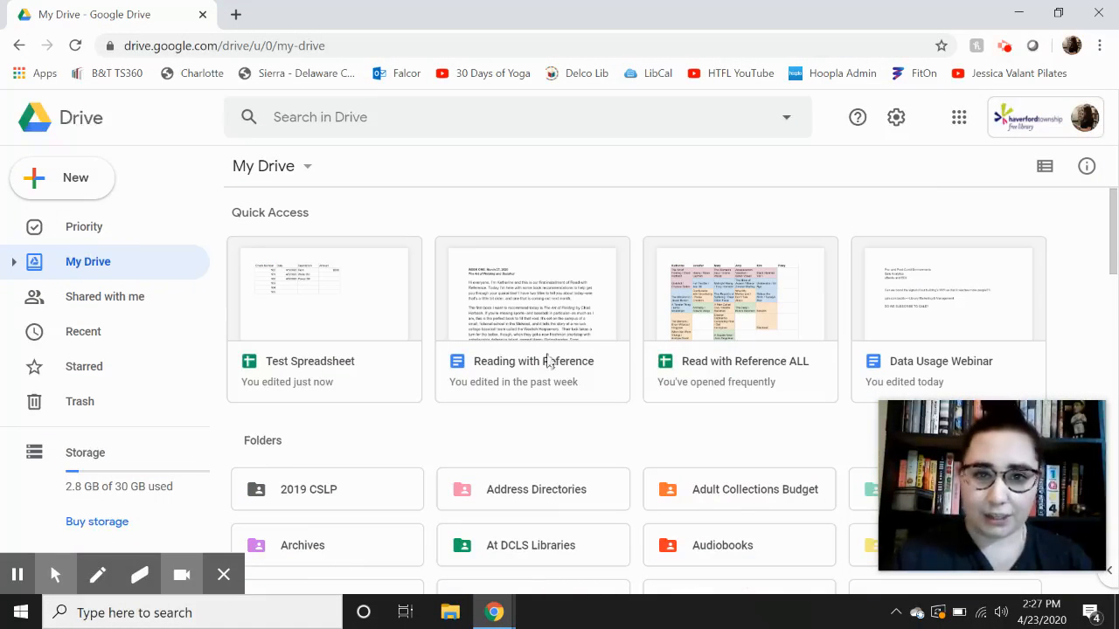
{"action": "left_click", "coordinate": [319, 347]}
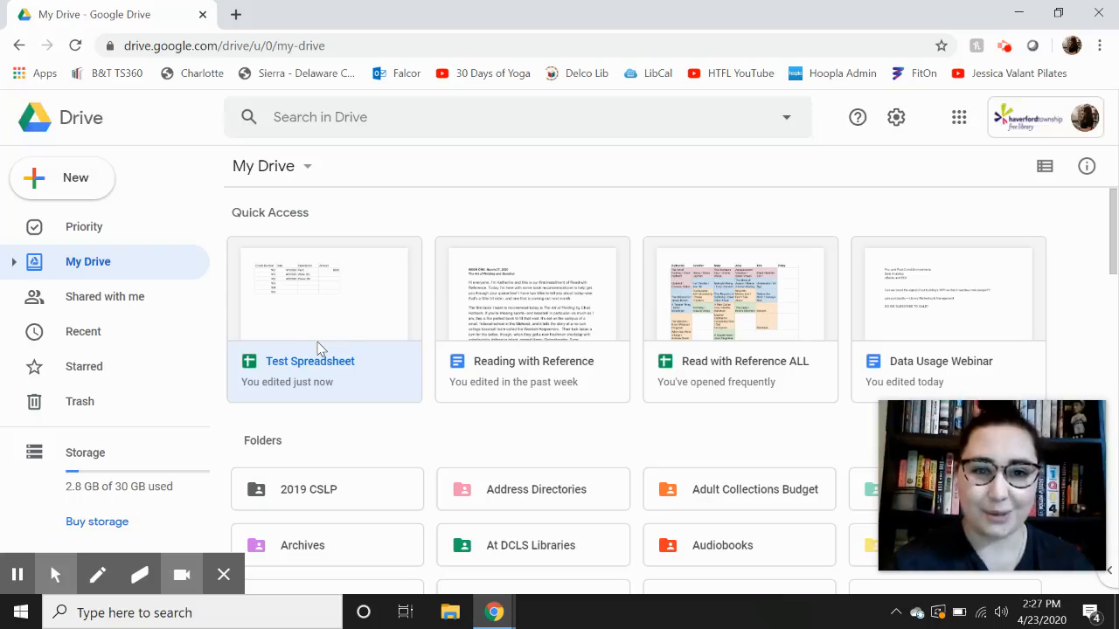
{"action": "double_click", "coordinate": [319, 348]}
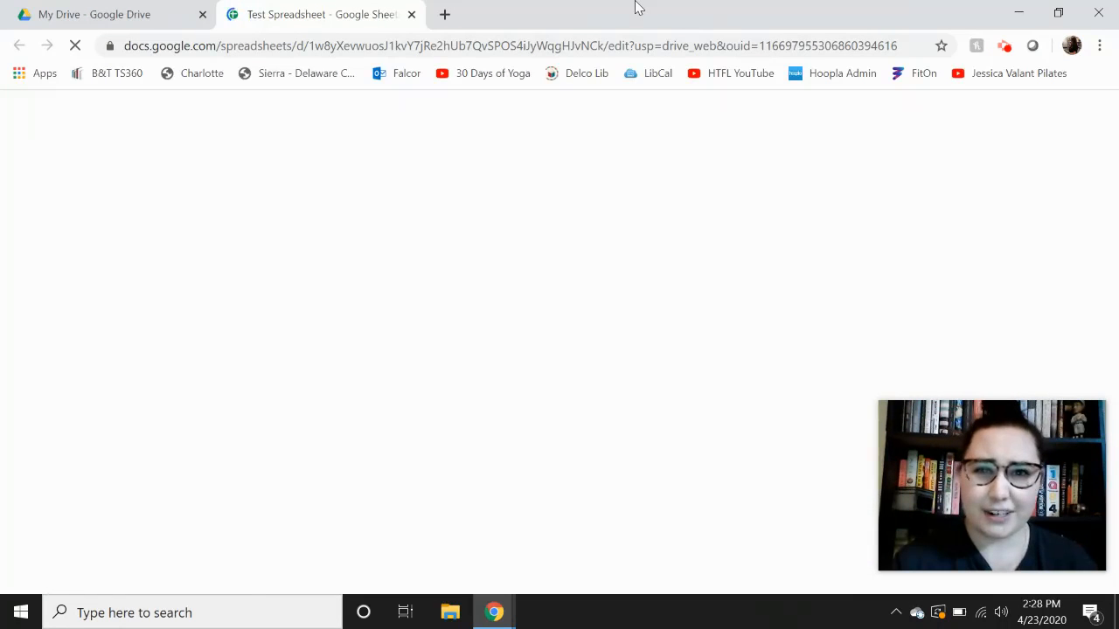
View the options for creating new items in My Drive and return to Test Spreadsheet.
{"action": "left_click", "coordinate": [77, 10]}
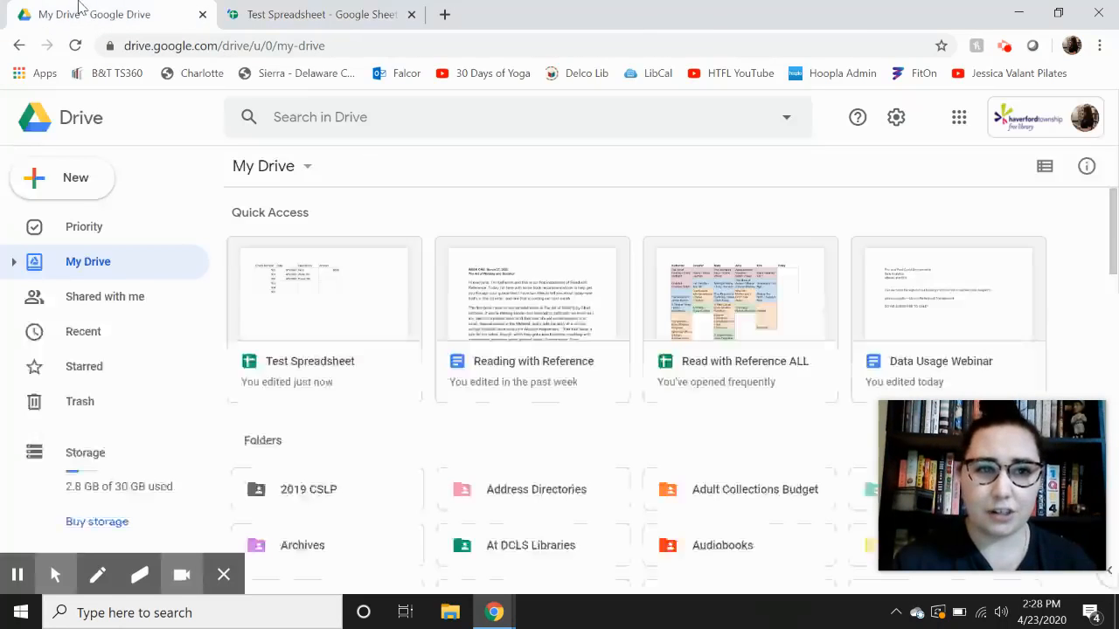
{"action": "left_click", "coordinate": [78, 184]}
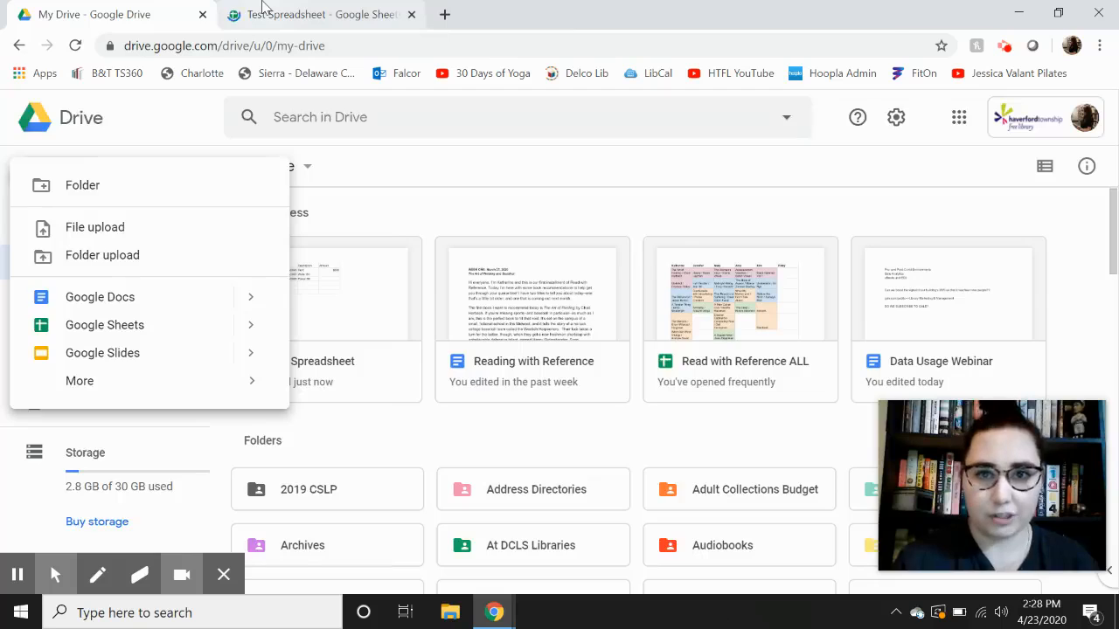
{"action": "left_click", "coordinate": [263, 7]}
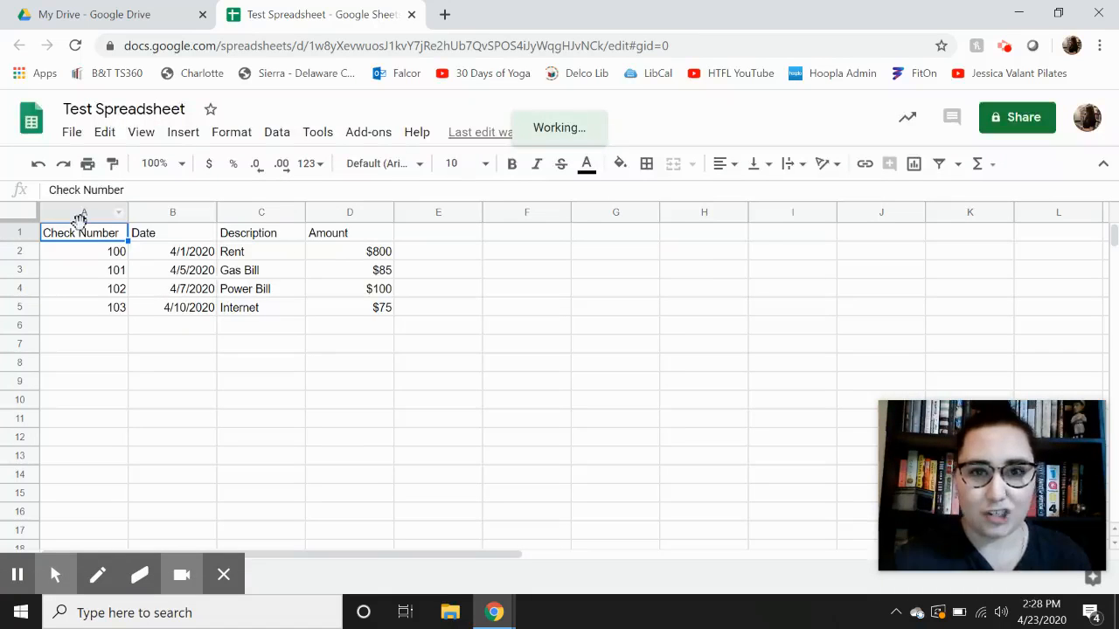
Examine the Date, Description and Amount column headings in row 1 of the spreadsheet.
{"action": "left_click", "coordinate": [158, 221]}
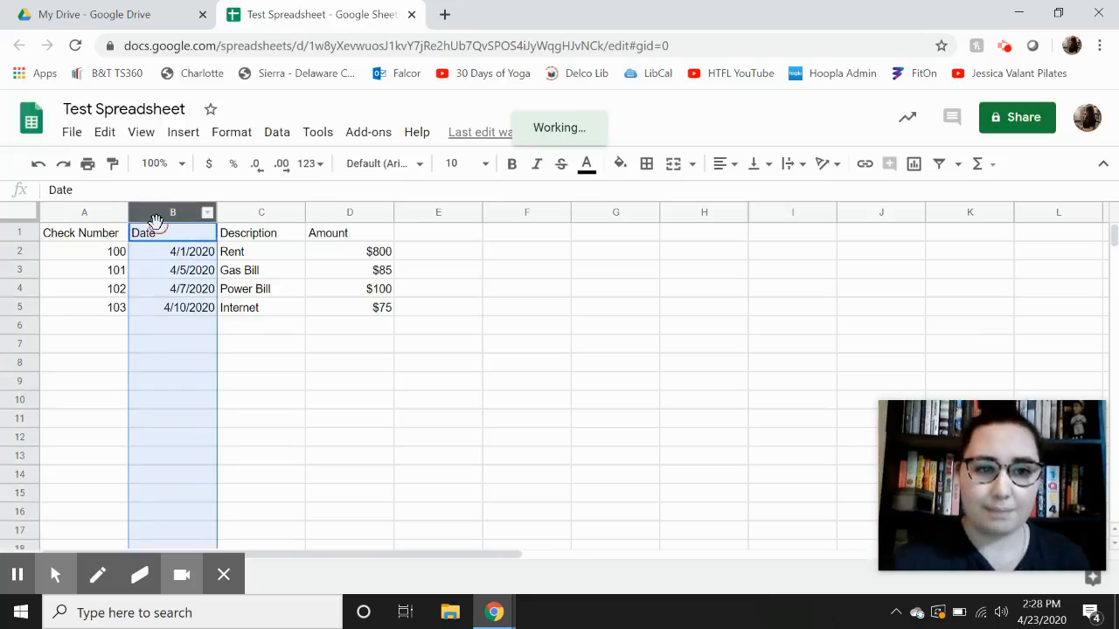
{"action": "left_click", "coordinate": [252, 232]}
{"action": "left_click", "coordinate": [347, 239]}
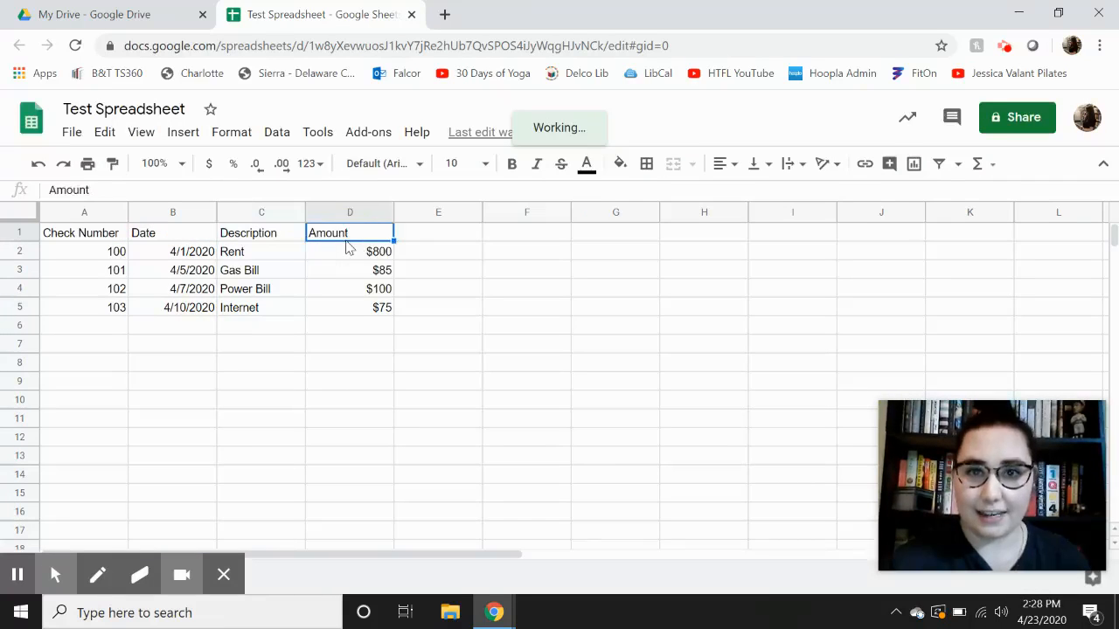
Go through the check numbers in column A, rows 2 to 5, and return to the first one.
{"action": "key", "text": "Down"}
{"action": "key", "text": "Left"}
{"action": "key", "text": "Left"}
{"action": "key", "text": "Left"}
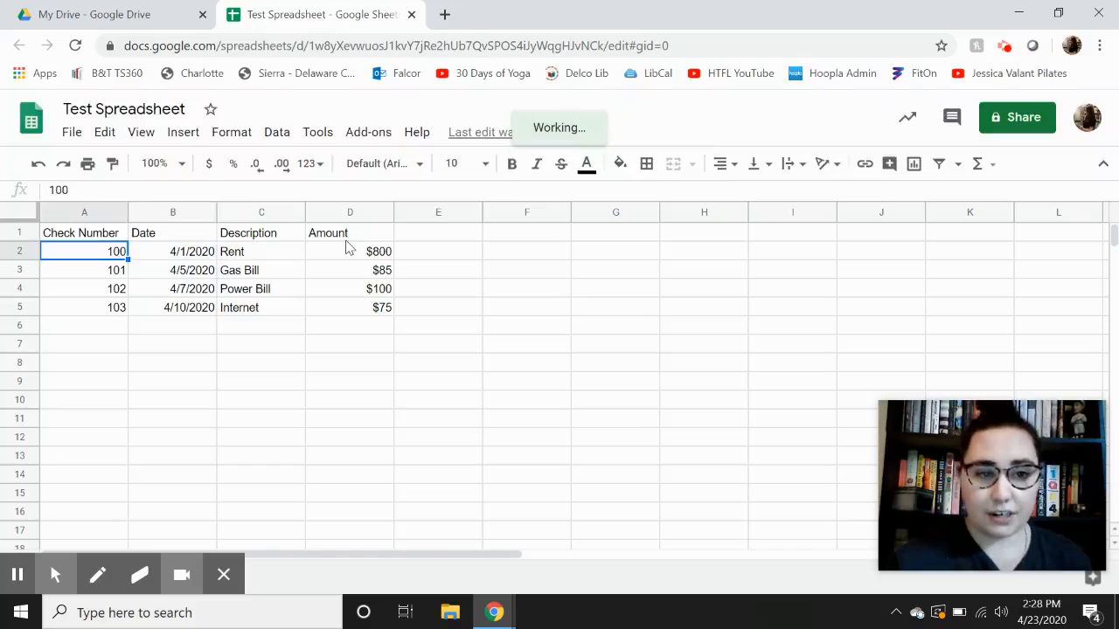
{"action": "key", "text": "Down"}
{"action": "key", "text": "Down"}
{"action": "key", "text": "Down"}
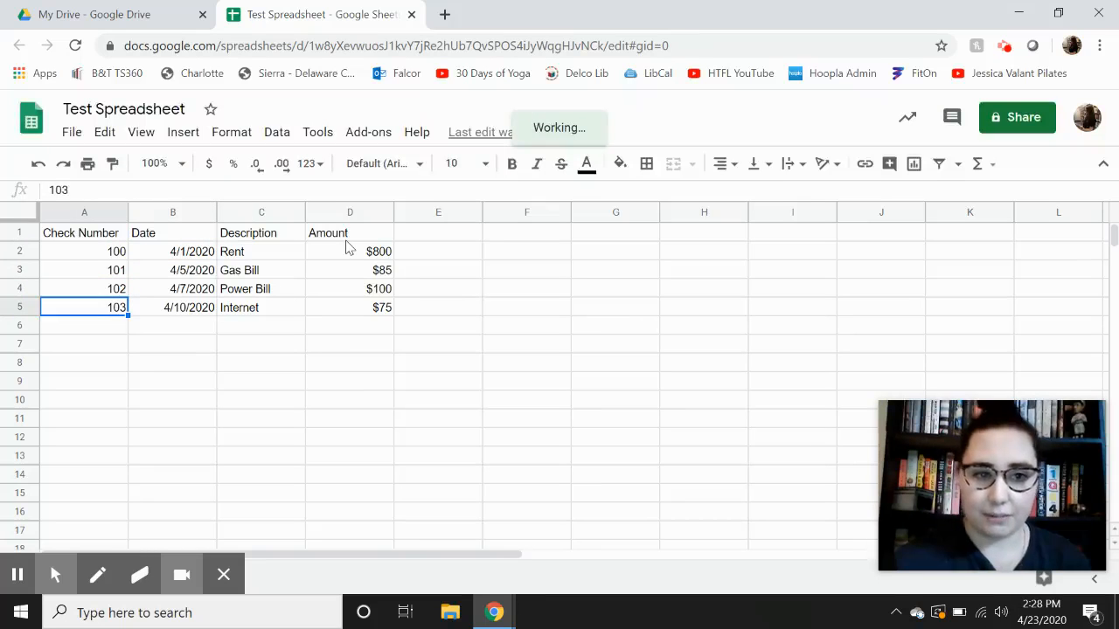
{"action": "key", "text": "Up"}
{"action": "key", "text": "Up"}
{"action": "key", "text": "Up"}
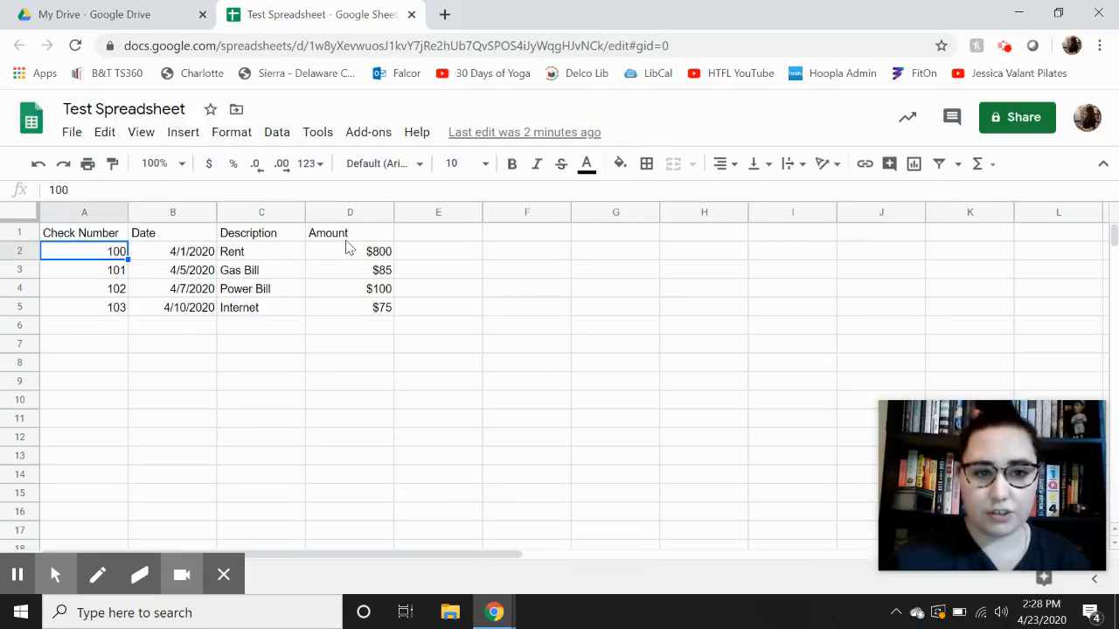
Look over the entries in the Date, Description and Amount columns, ending at the last amount in D5.
{"action": "key", "text": "Right"}
{"action": "key", "text": "Down"}
{"action": "key", "text": "Right"}
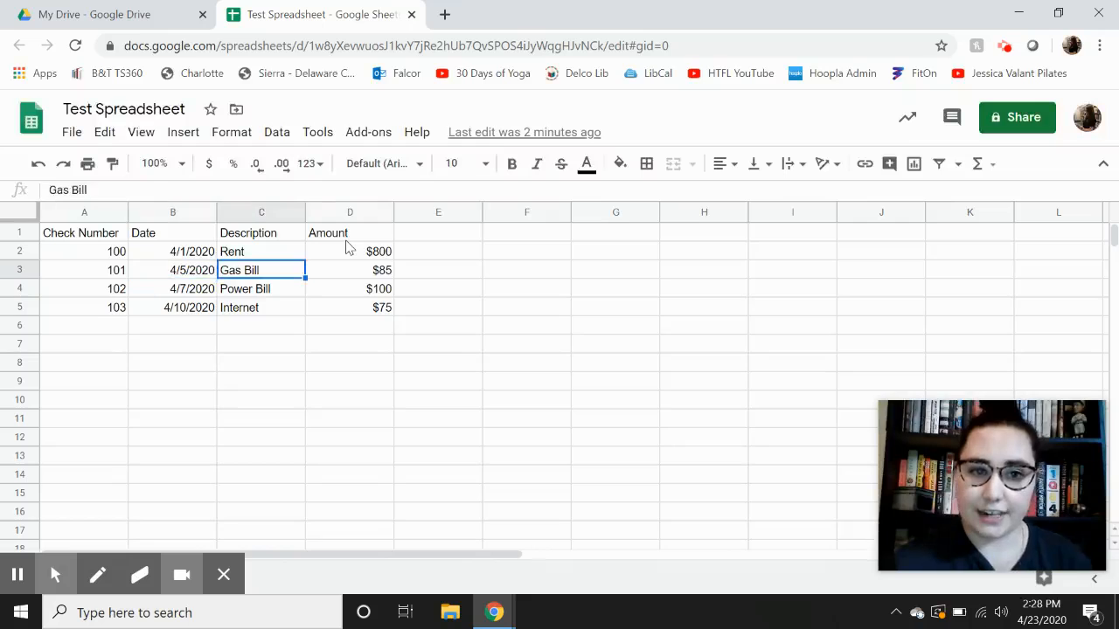
{"action": "key", "text": "Up"}
{"action": "key", "text": "Right"}
{"action": "key", "text": "Down"}
{"action": "key", "text": "Down"}
{"action": "key", "text": "Down"}
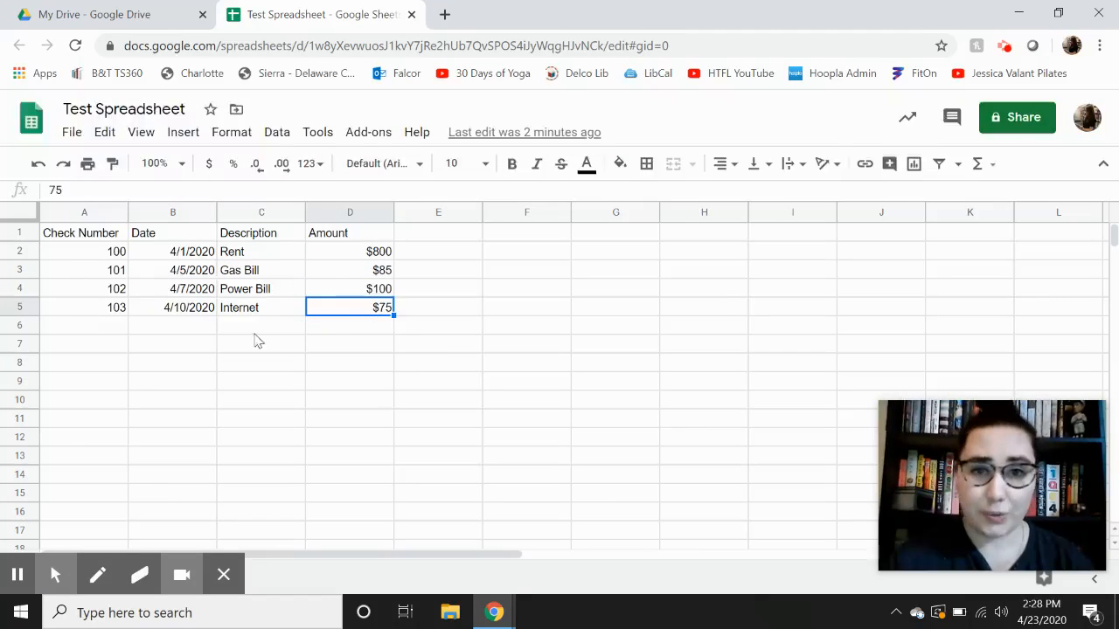
Select the entries in A2:D5 without the heading row and open the Sort range settings for them.
{"action": "left_click", "coordinate": [98, 317]}
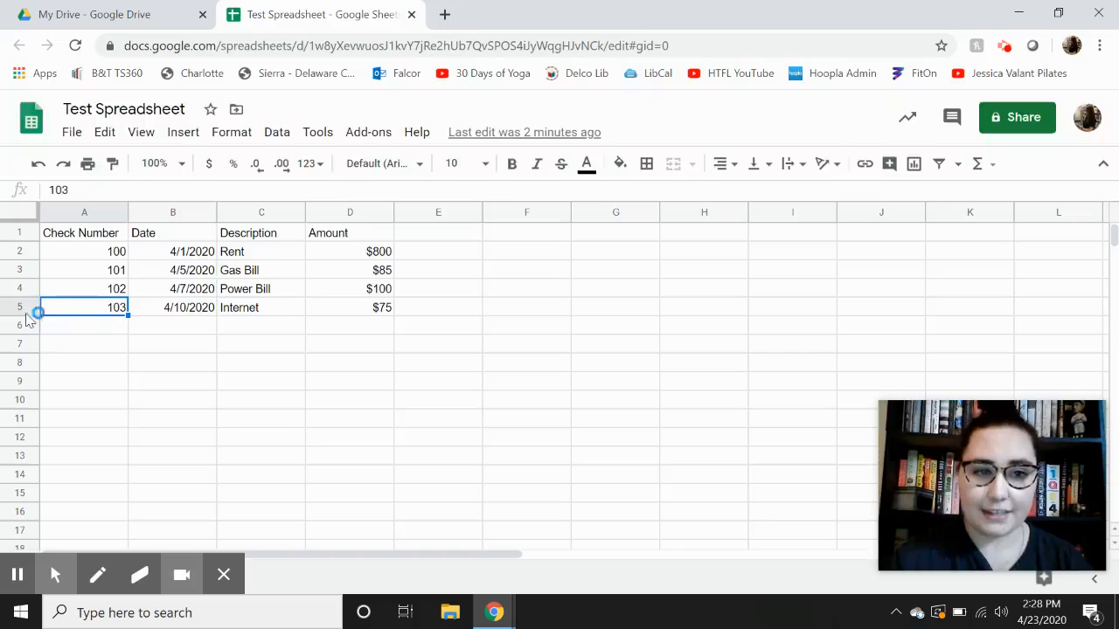
{"action": "left_click", "coordinate": [78, 313]}
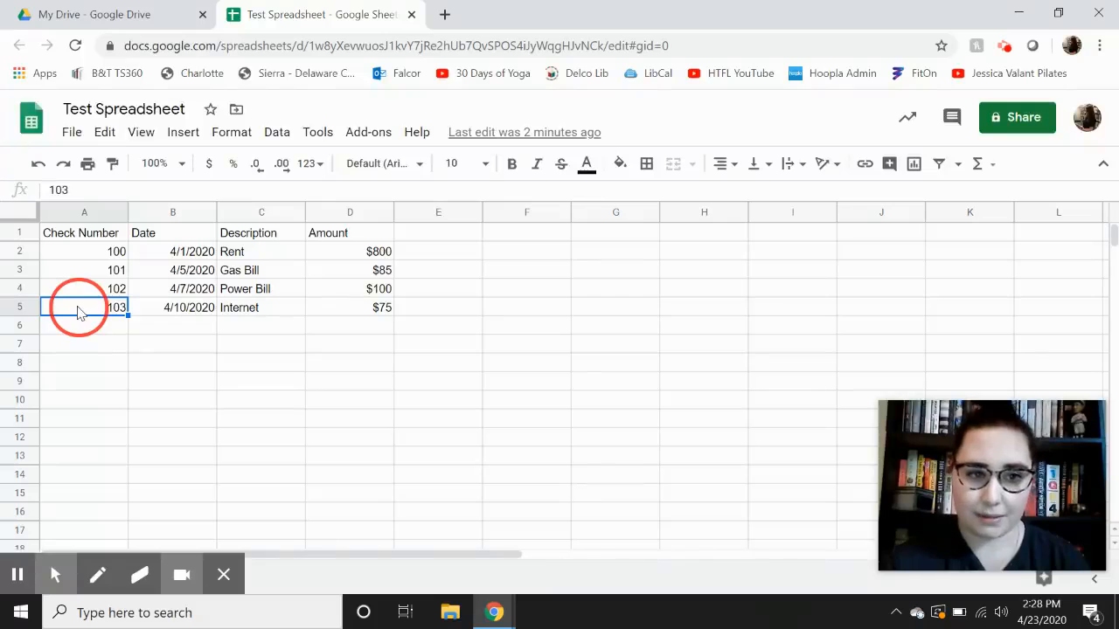
{"action": "left_click_drag", "start_coordinate": [78, 312], "coordinate": [342, 254]}
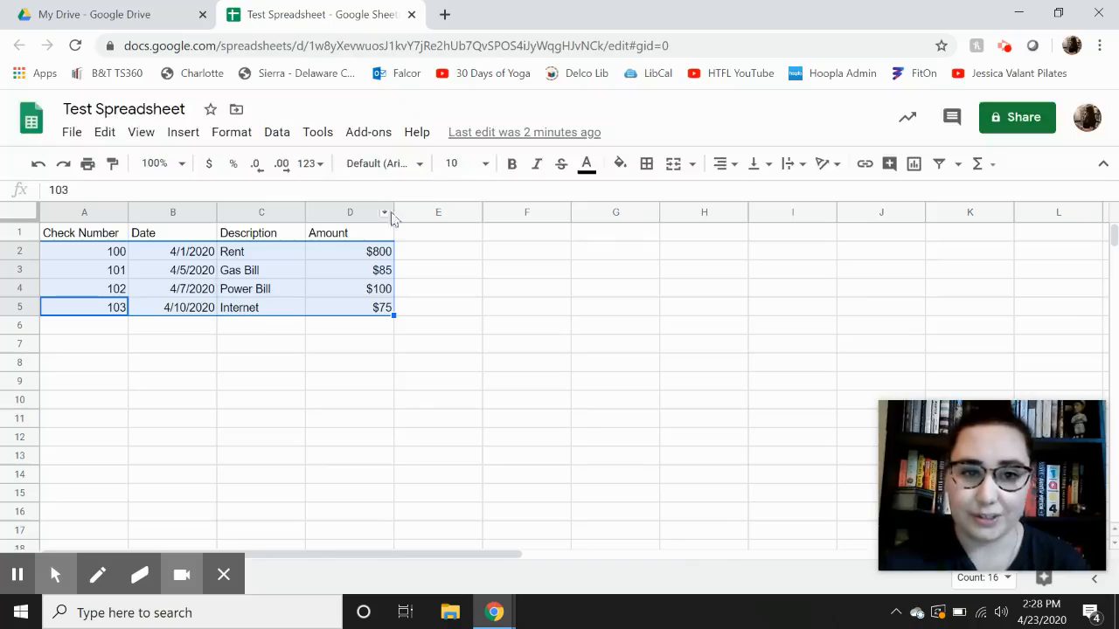
{"action": "right_click", "coordinate": [257, 274]}
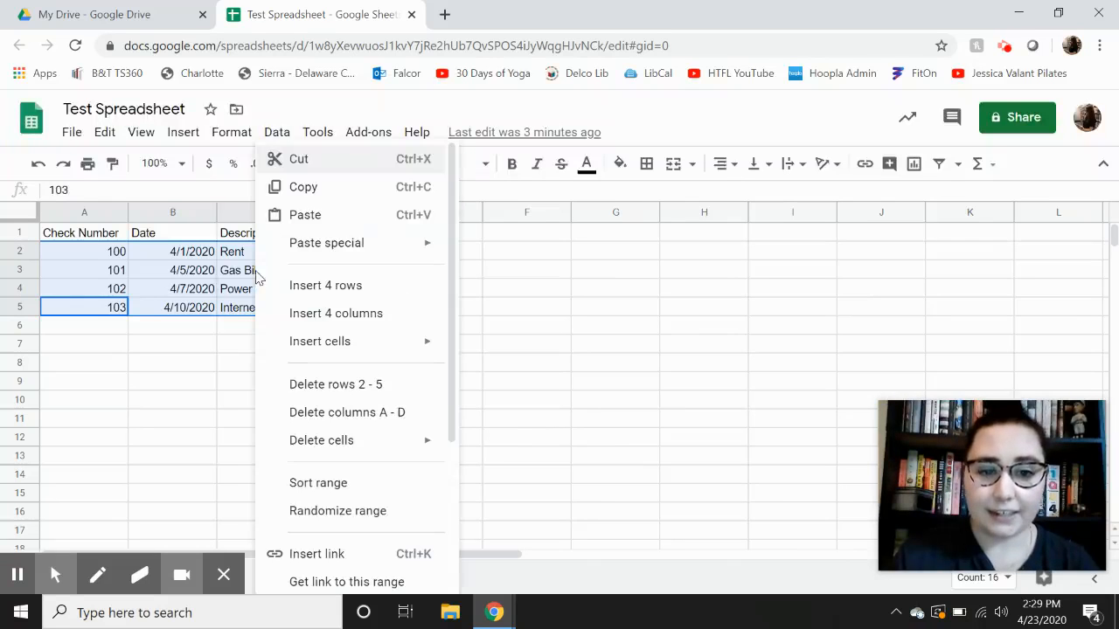
{"action": "left_click", "coordinate": [317, 483]}
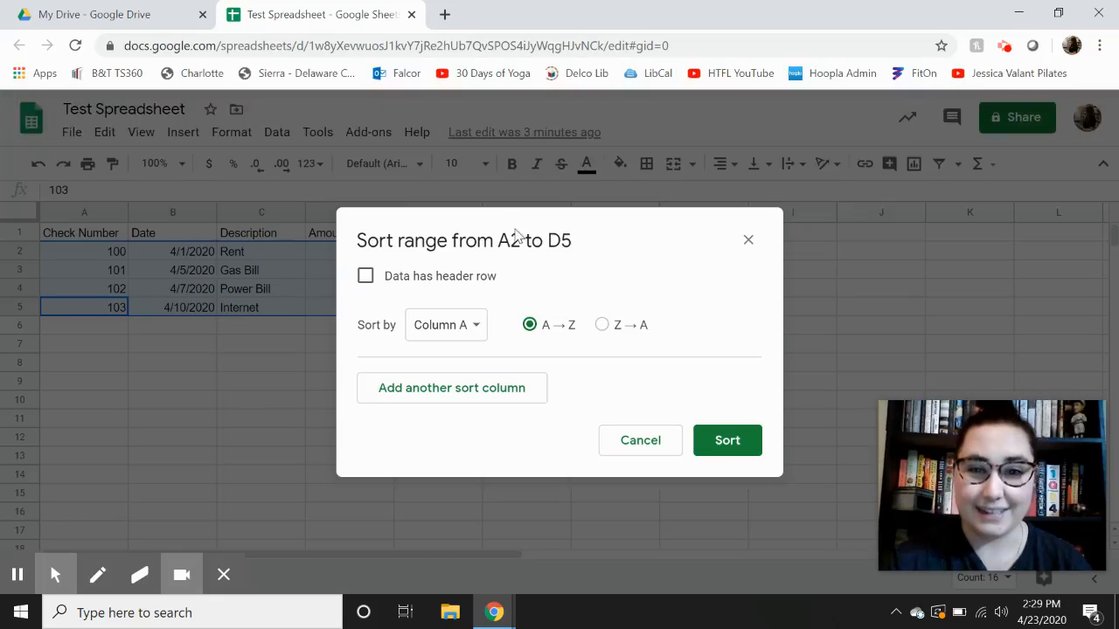
Sort the range A2:D5 by Column D in ascending order (A → Z) and deselect the range.
{"action": "left_click_drag", "start_coordinate": [515, 234], "coordinate": [682, 180]}
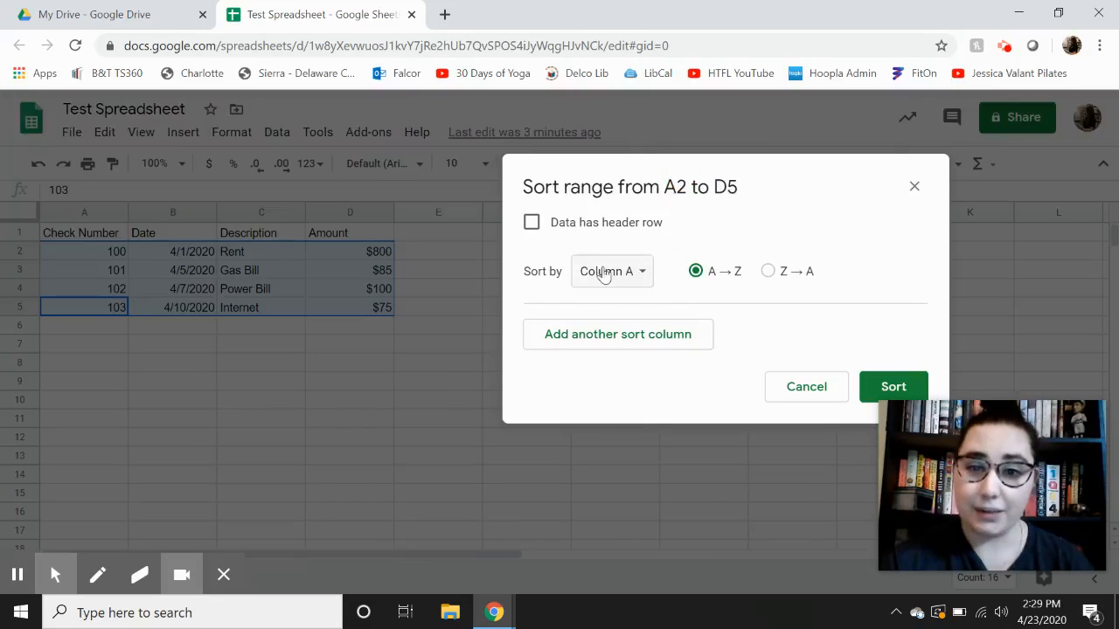
{"action": "left_click", "coordinate": [603, 273]}
{"action": "left_click", "coordinate": [600, 326]}
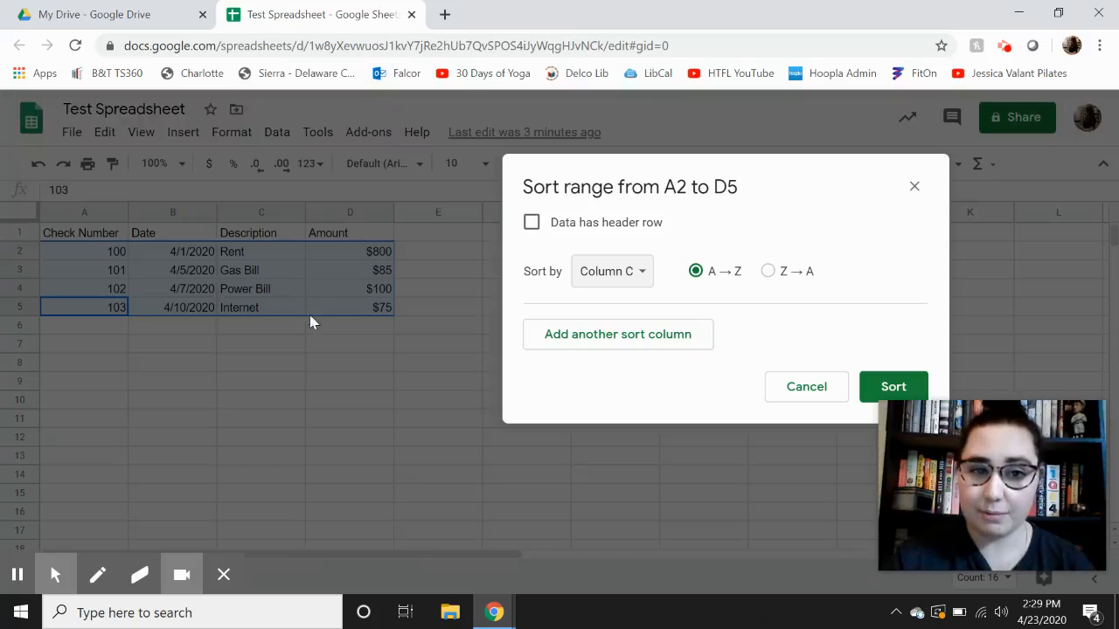
{"action": "left_click", "coordinate": [589, 278]}
{"action": "left_click", "coordinate": [592, 299]}
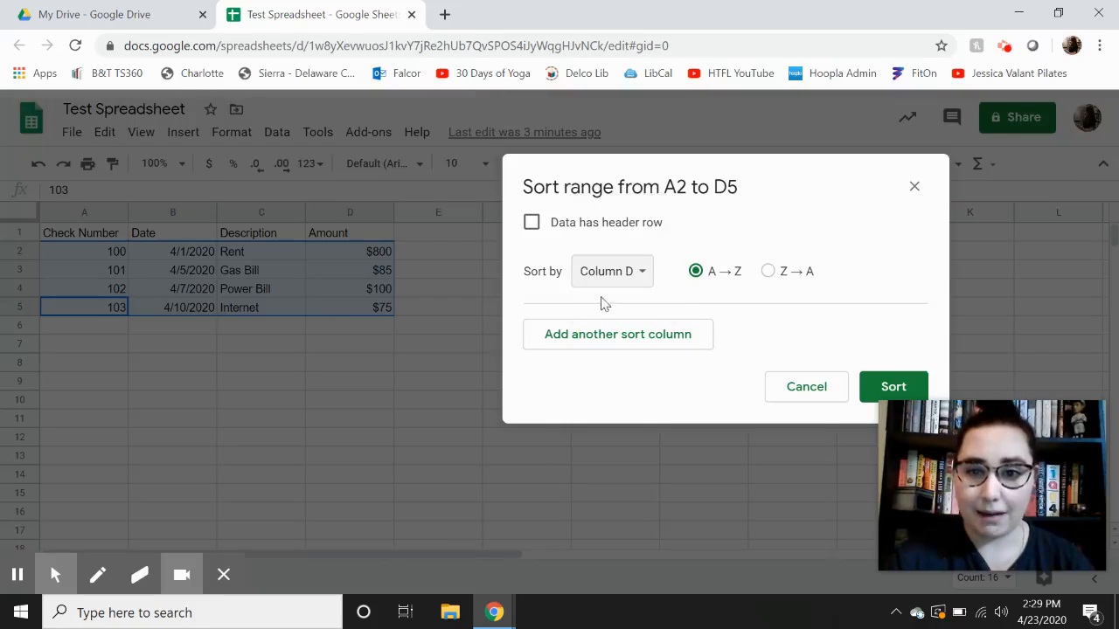
{"action": "left_click_drag", "start_coordinate": [612, 191], "coordinate": [535, 184]}
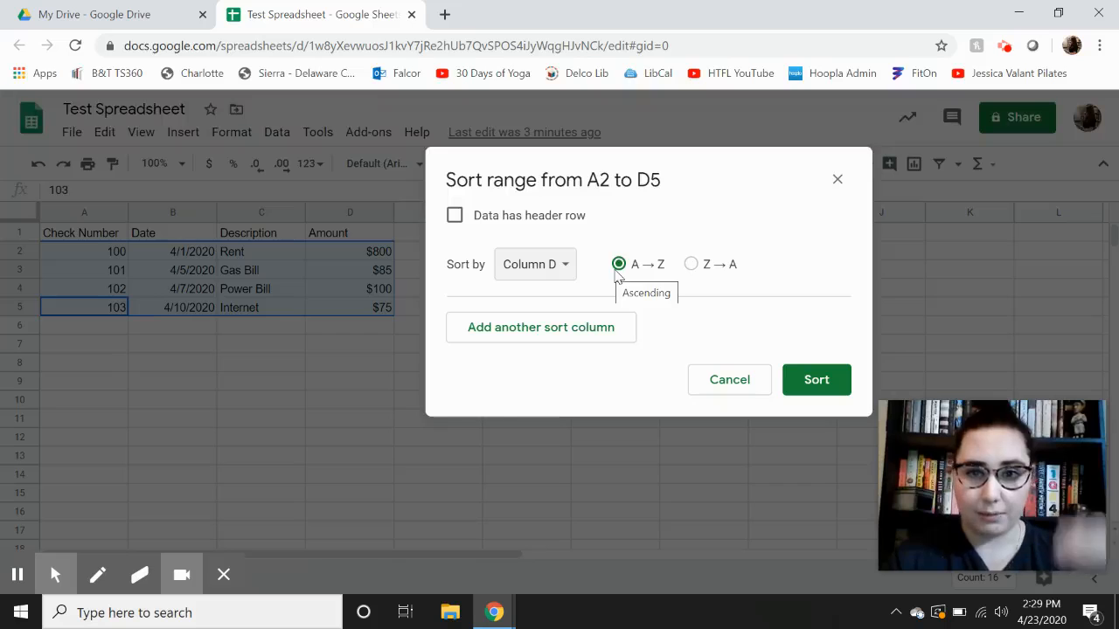
{"action": "left_click", "coordinate": [706, 273]}
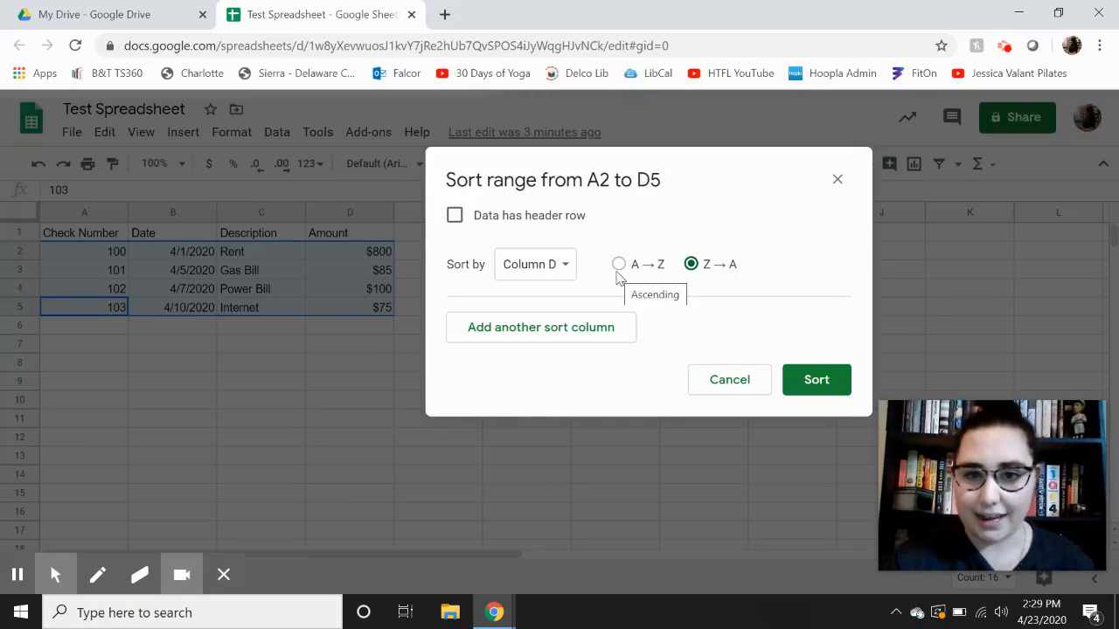
{"action": "left_click", "coordinate": [618, 269]}
{"action": "left_click", "coordinate": [796, 389]}
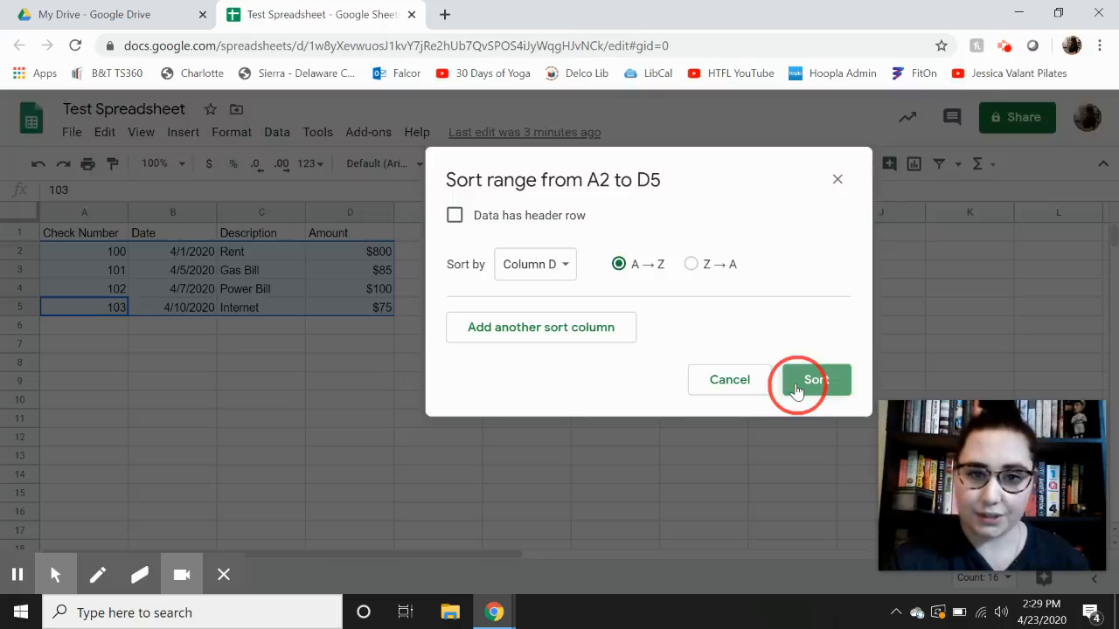
{"action": "left_click", "coordinate": [477, 325]}
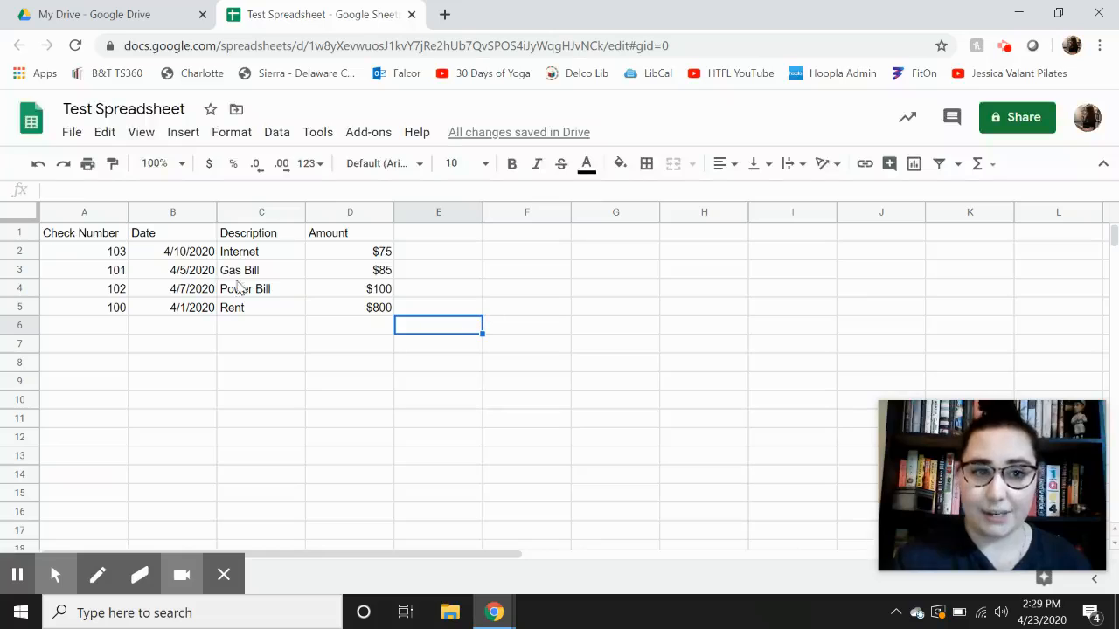
Undo the sort of the check entries and redo it.
{"action": "left_click", "coordinate": [38, 166]}
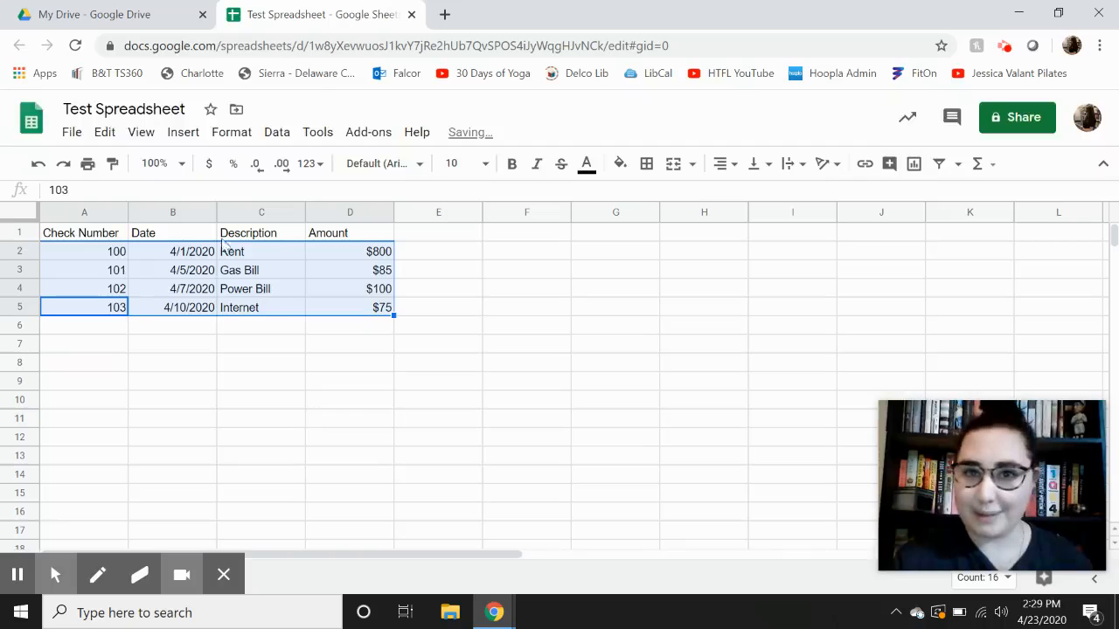
{"action": "left_click", "coordinate": [61, 166]}
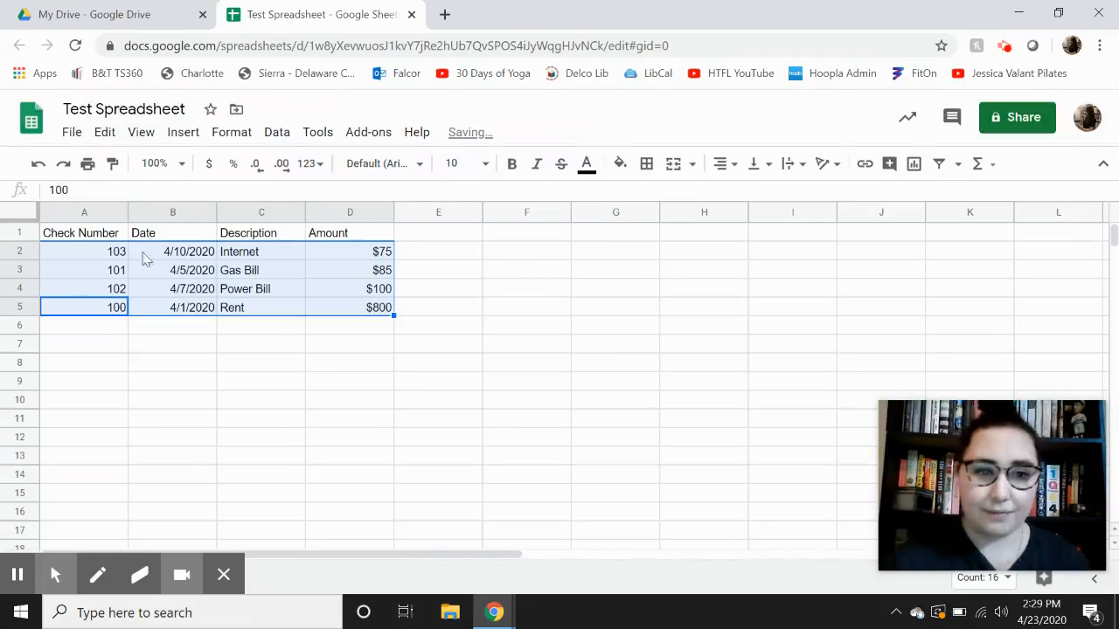
Set the Check Number heading in A1 to Georgia at size 12 and widen column A, fitting its width to the contents.
{"action": "left_click", "coordinate": [98, 238]}
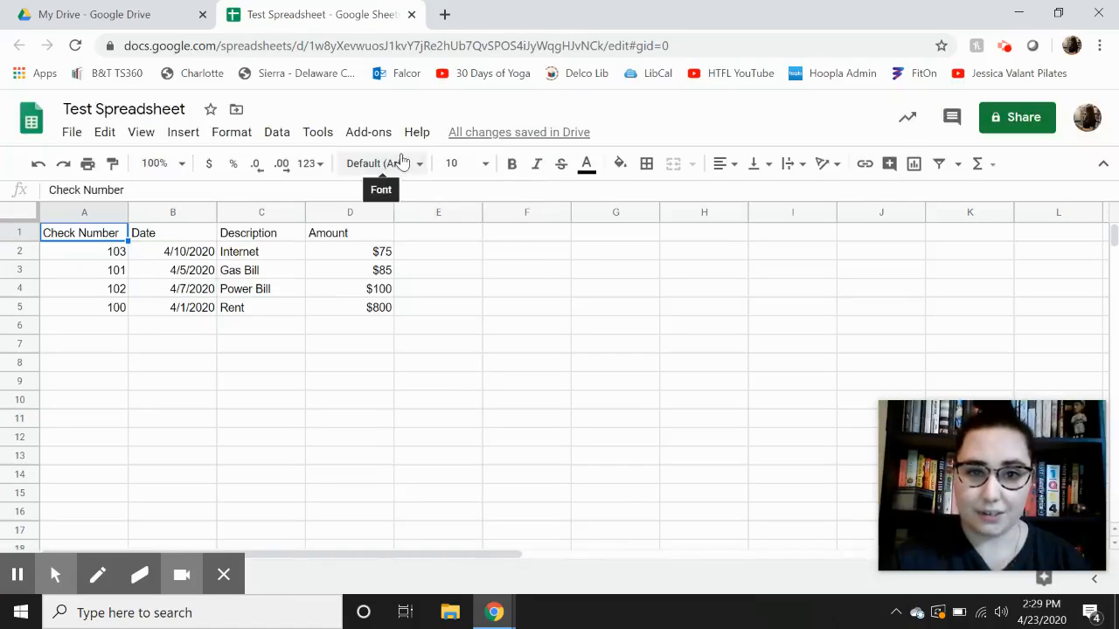
{"action": "left_click", "coordinate": [401, 162]}
{"action": "left_click", "coordinate": [385, 343]}
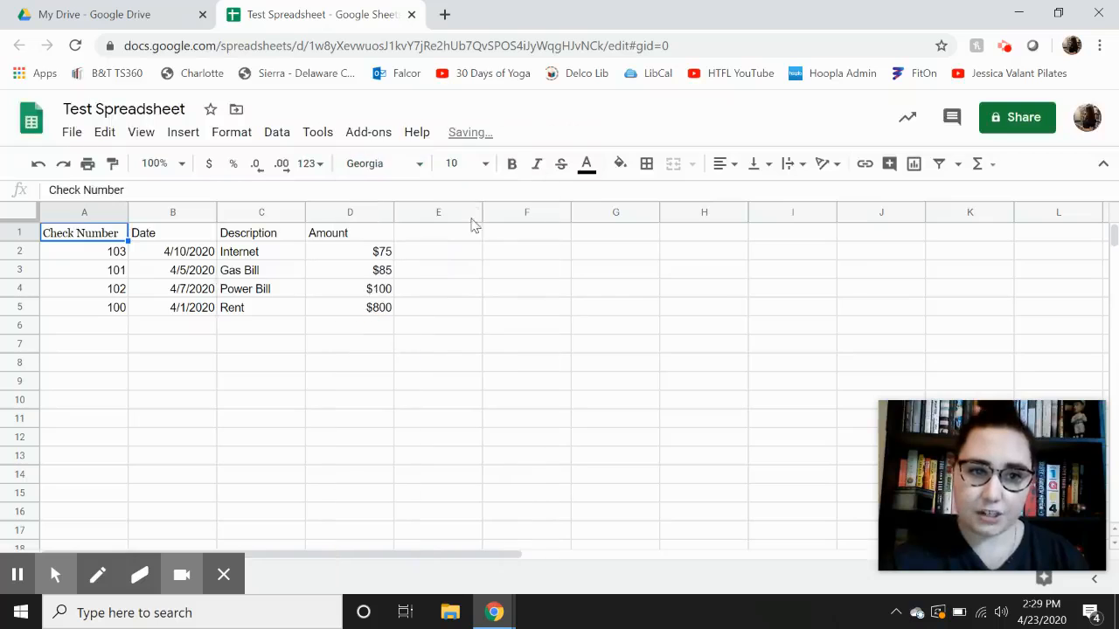
{"action": "left_click", "coordinate": [484, 163]}
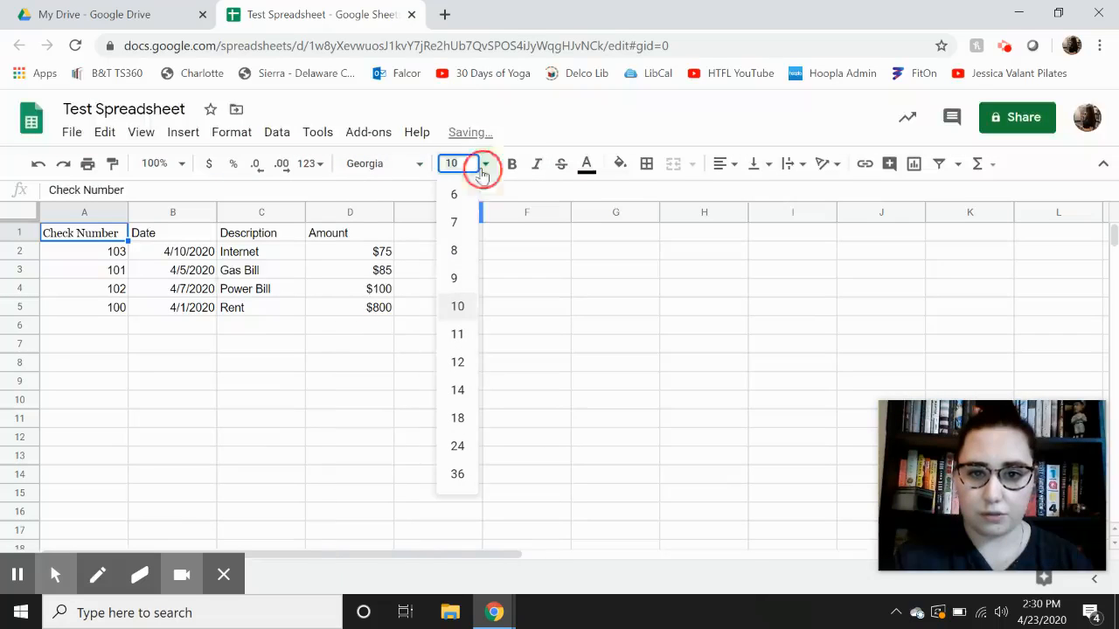
{"action": "left_click", "coordinate": [458, 360]}
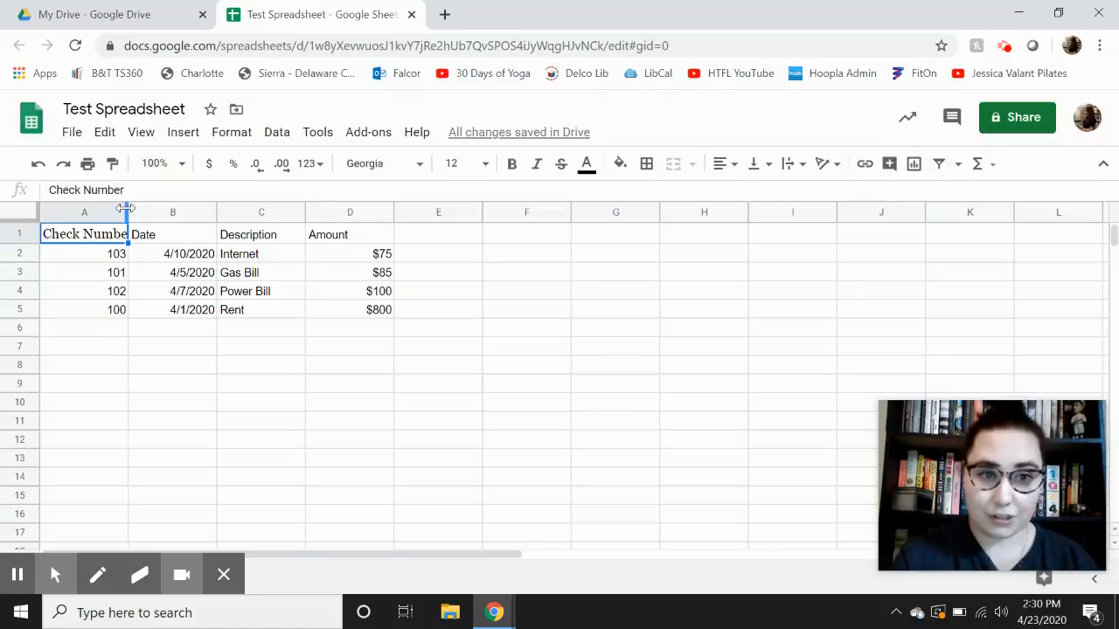
{"action": "left_click_drag", "start_coordinate": [127, 208], "coordinate": [152, 203]}
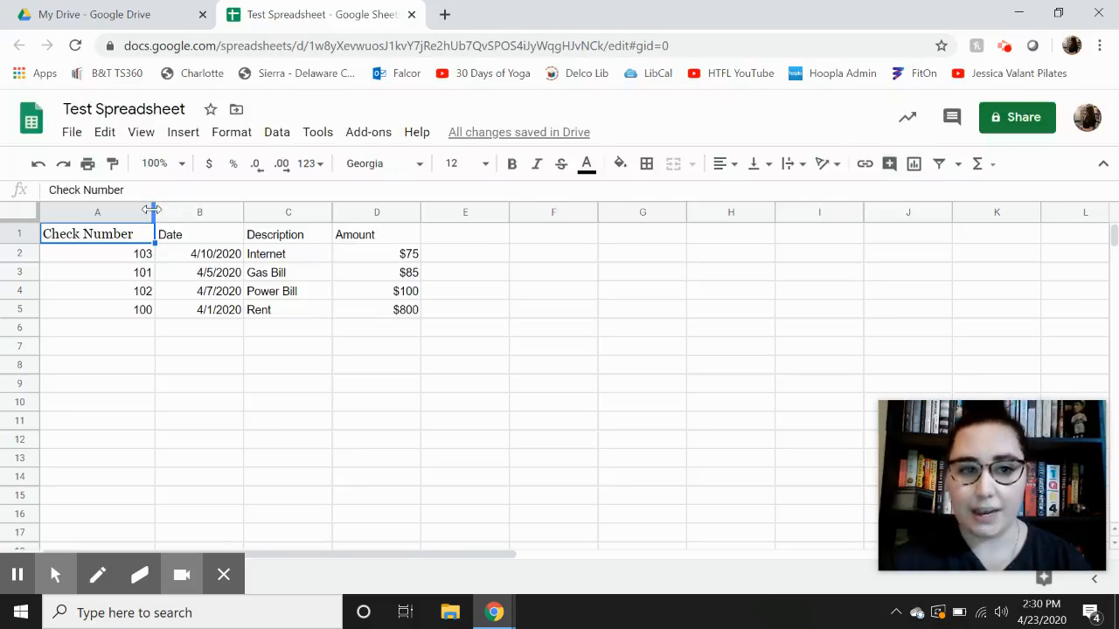
{"action": "double_click", "coordinate": [153, 210]}
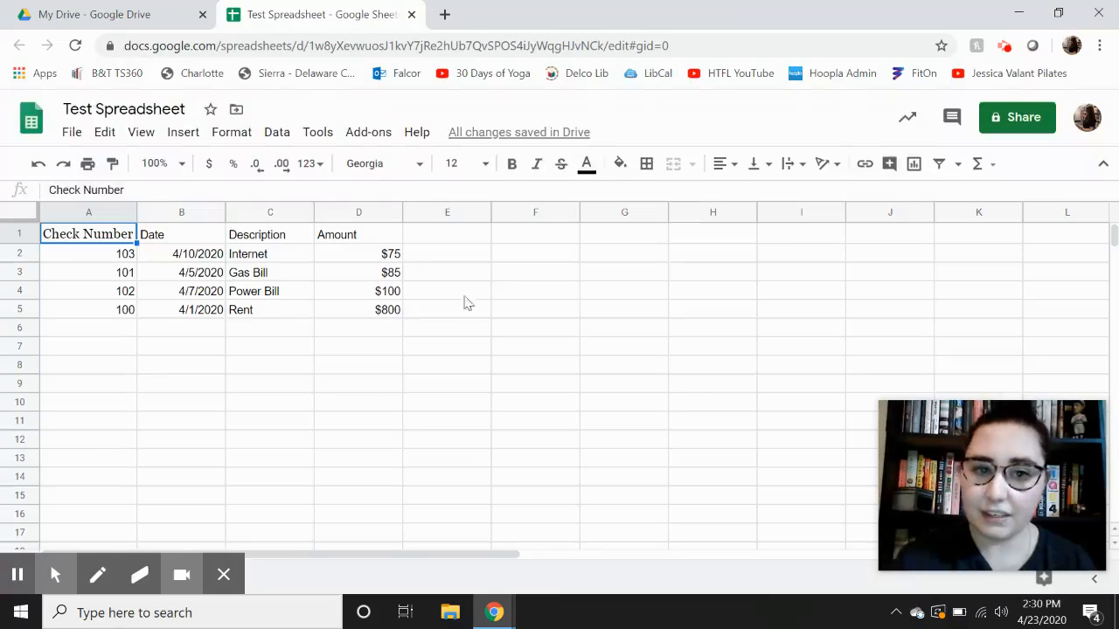
Try bold, italic and strikethrough one after another on the Check Number heading, switching each off again.
{"action": "left_click", "coordinate": [514, 165]}
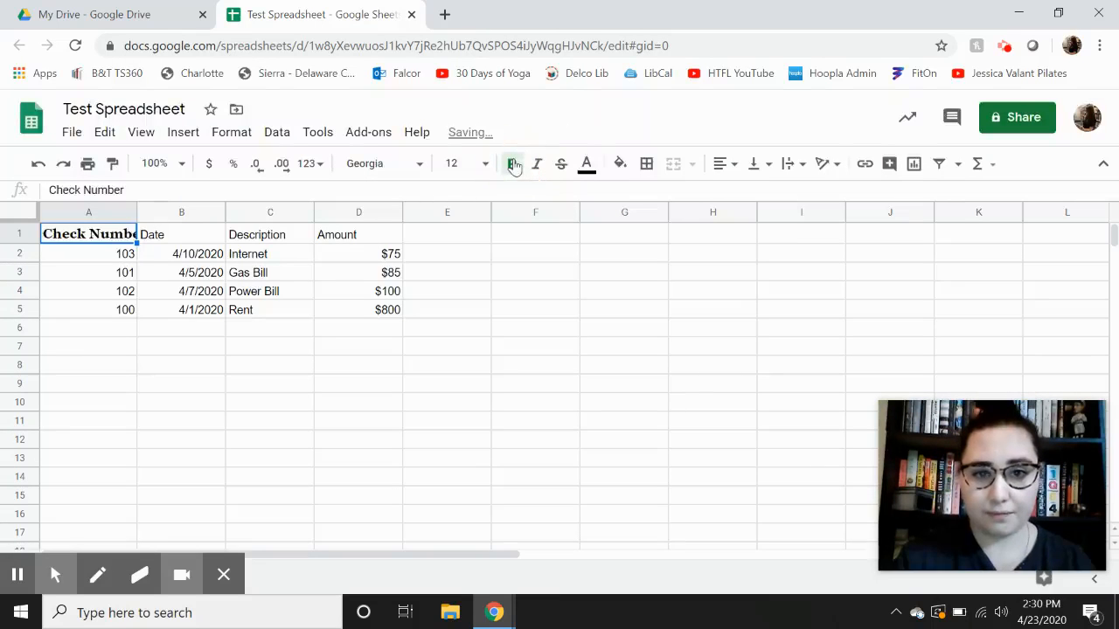
{"action": "left_click", "coordinate": [512, 164]}
{"action": "left_click", "coordinate": [537, 164]}
{"action": "left_click", "coordinate": [536, 166]}
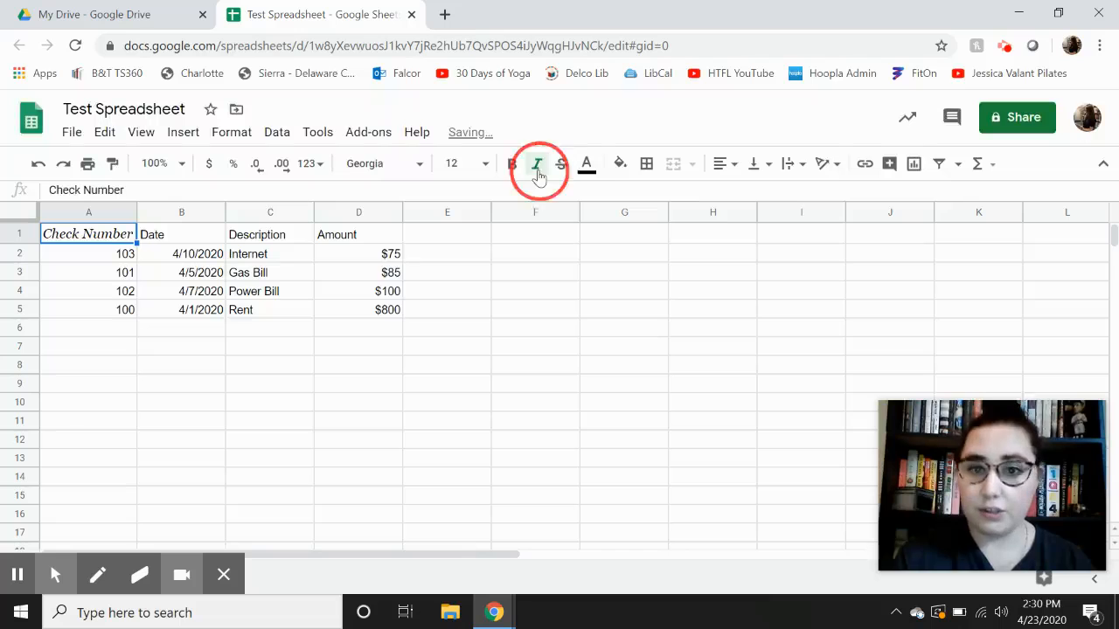
{"action": "left_click", "coordinate": [563, 166]}
{"action": "left_click", "coordinate": [564, 165]}
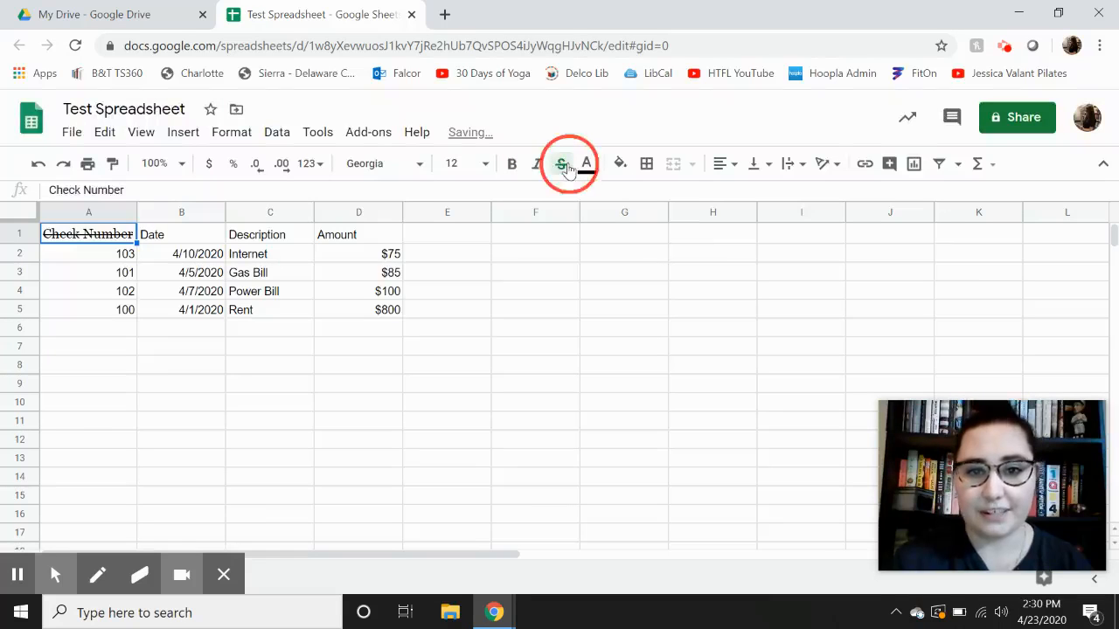
Try red text and a yellow fill on the Check Number heading, and undo both color changes.
{"action": "left_click", "coordinate": [584, 166]}
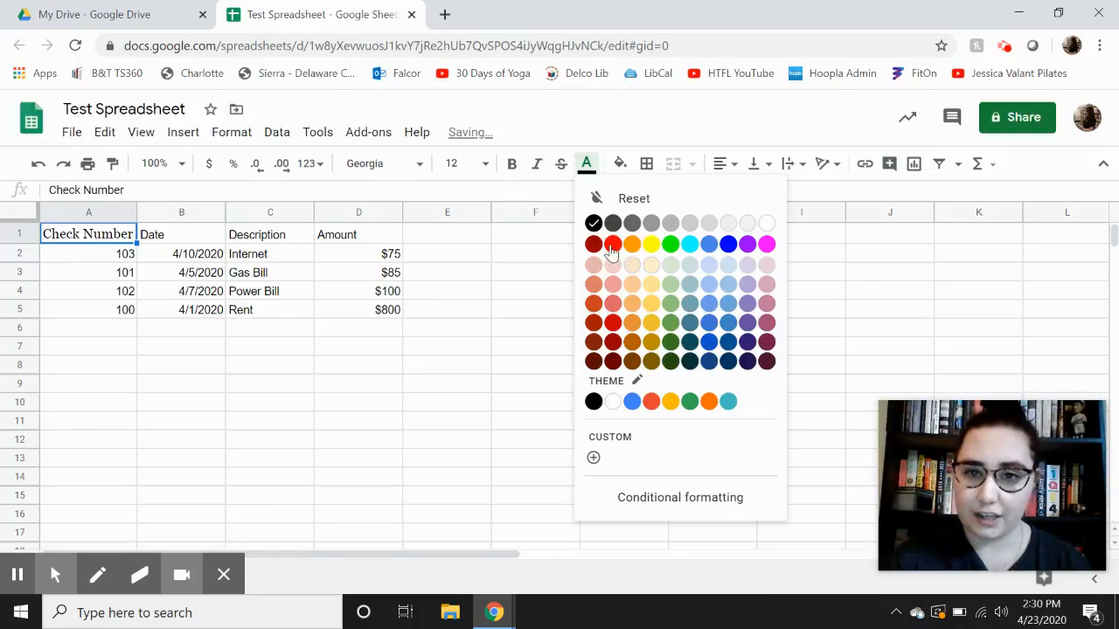
{"action": "left_click", "coordinate": [612, 244]}
{"action": "left_click", "coordinate": [618, 165]}
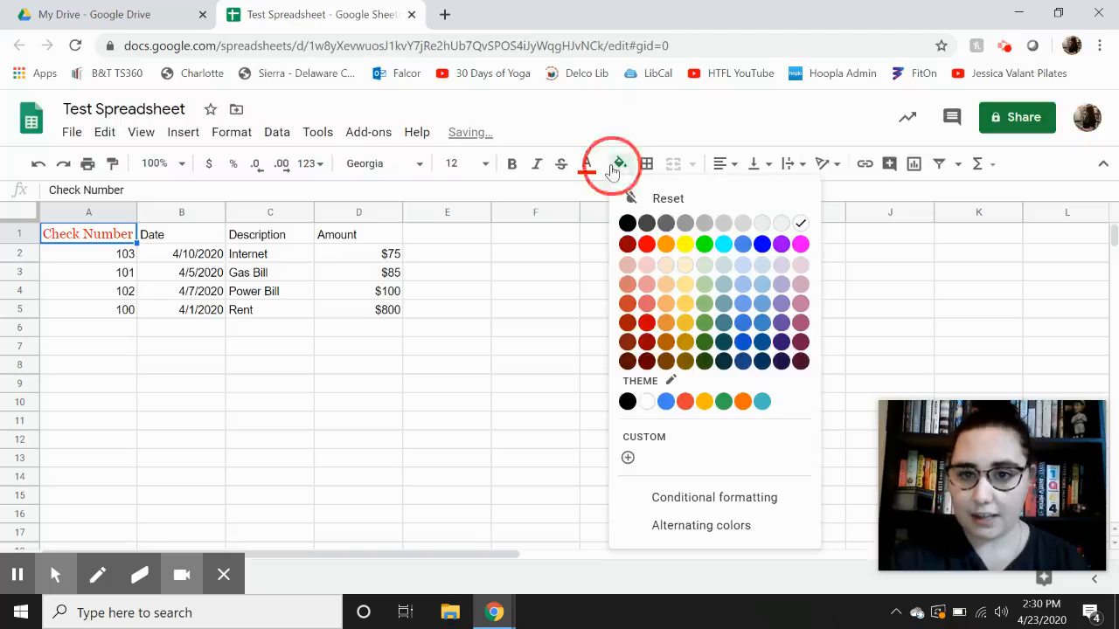
{"action": "left_click", "coordinate": [684, 245]}
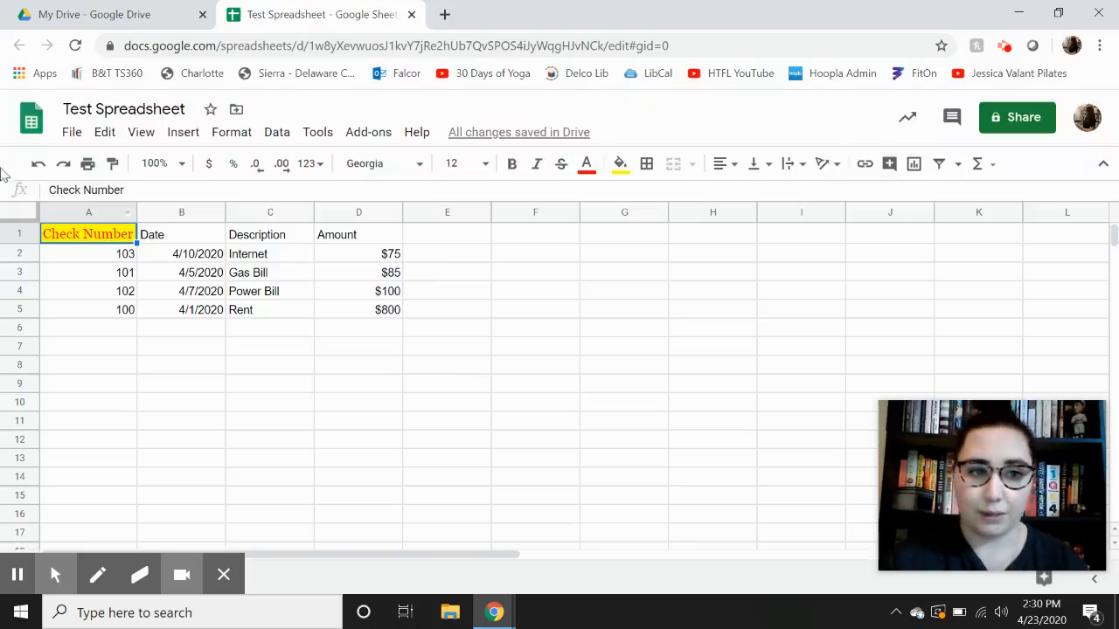
{"action": "left_click", "coordinate": [33, 167]}
{"action": "left_click", "coordinate": [33, 168]}
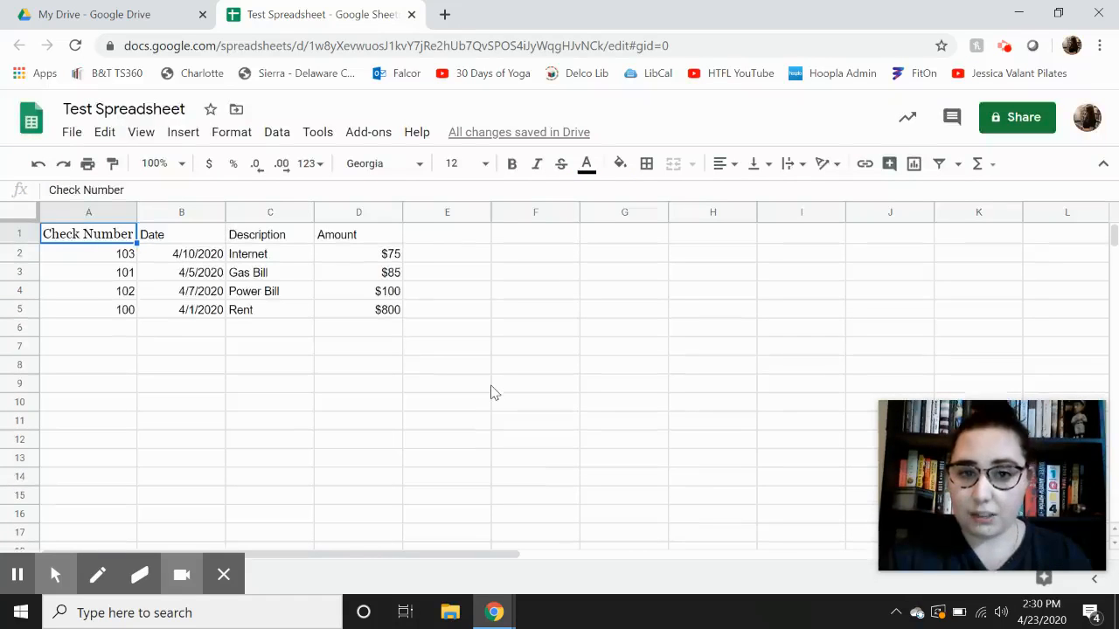
Enter the formula =sum(D2:D5) in cell F1 to total the check amounts.
{"action": "left_click", "coordinate": [542, 241]}
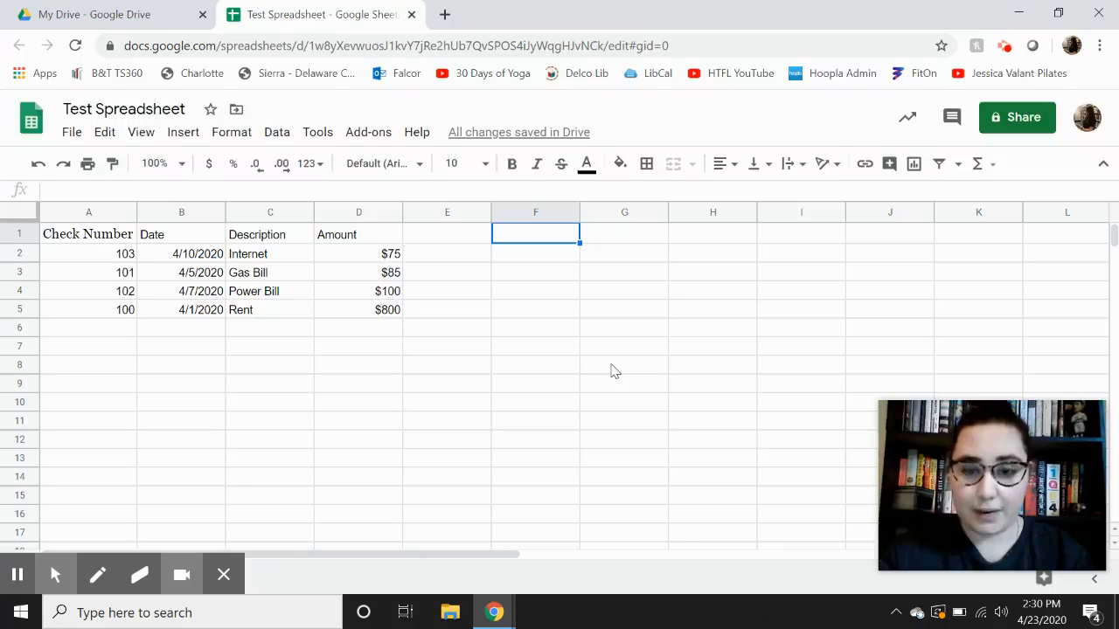
{"action": "type", "text": "="}
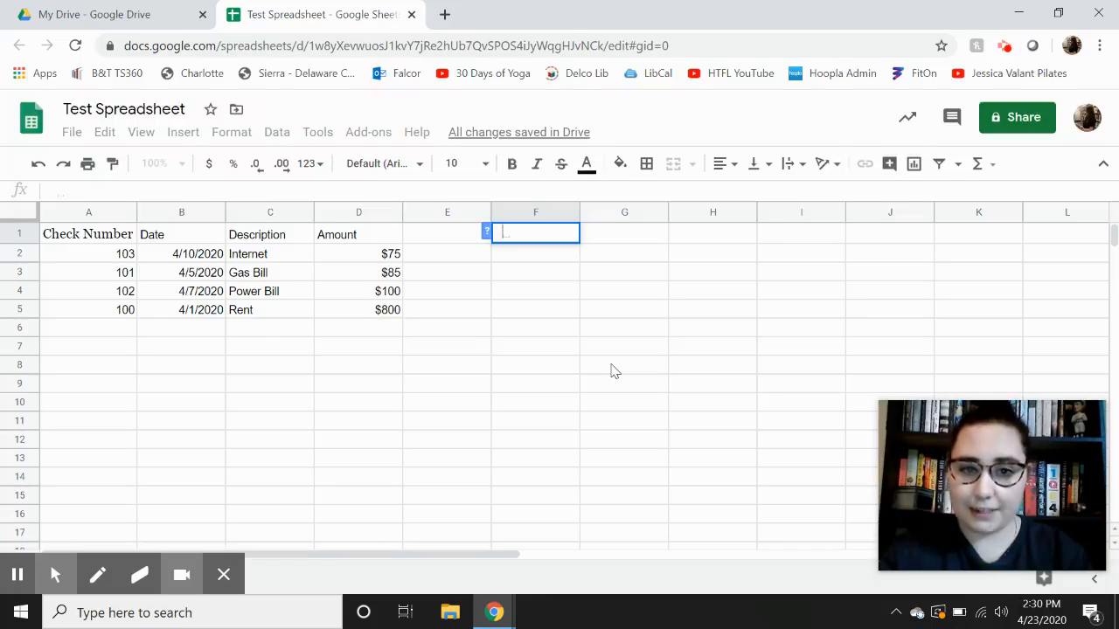
{"action": "type", "text": "sum("}
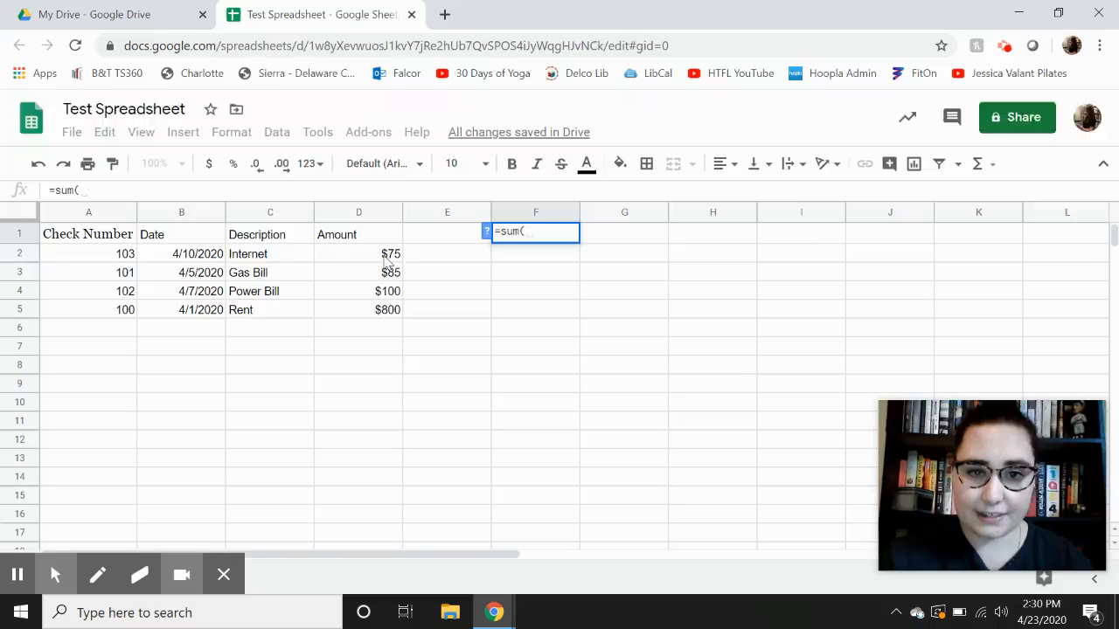
{"action": "left_click_drag", "start_coordinate": [384, 259], "coordinate": [378, 313]}
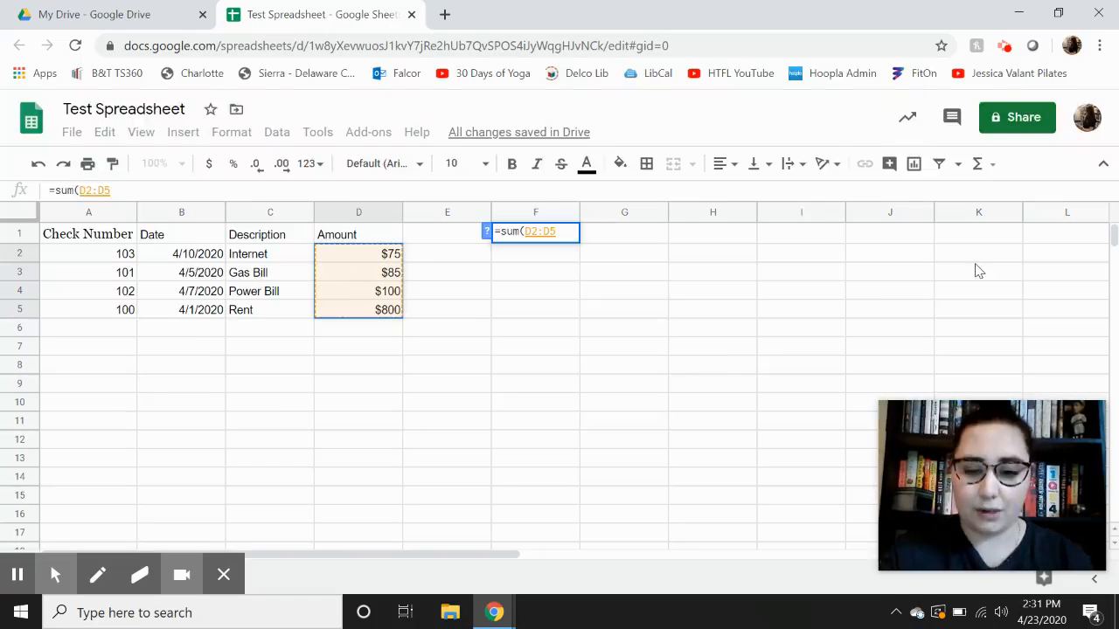
{"action": "type", "text": ")"}
{"action": "key", "text": "Return"}
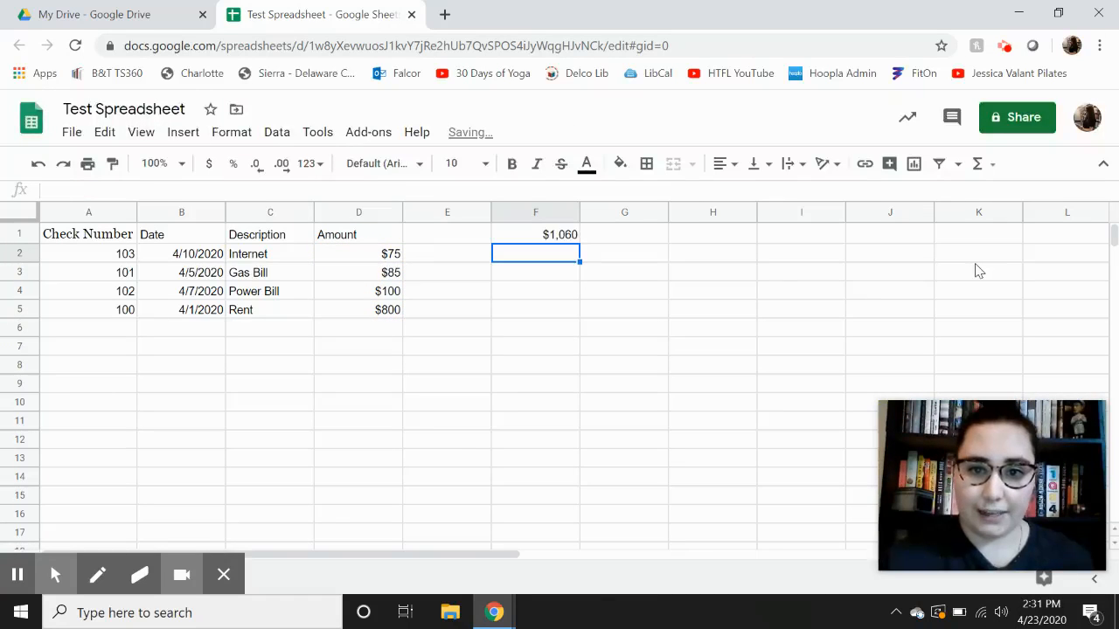